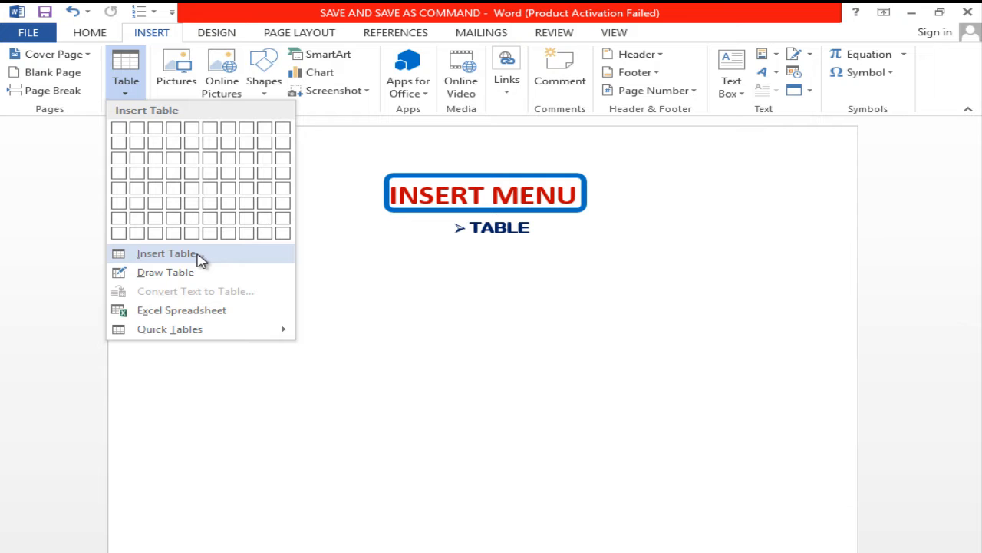
# - Insert a table with 3 columns and 50 rows below the TABLE heading and check how it spans the pages
pyautogui.click(197, 253)
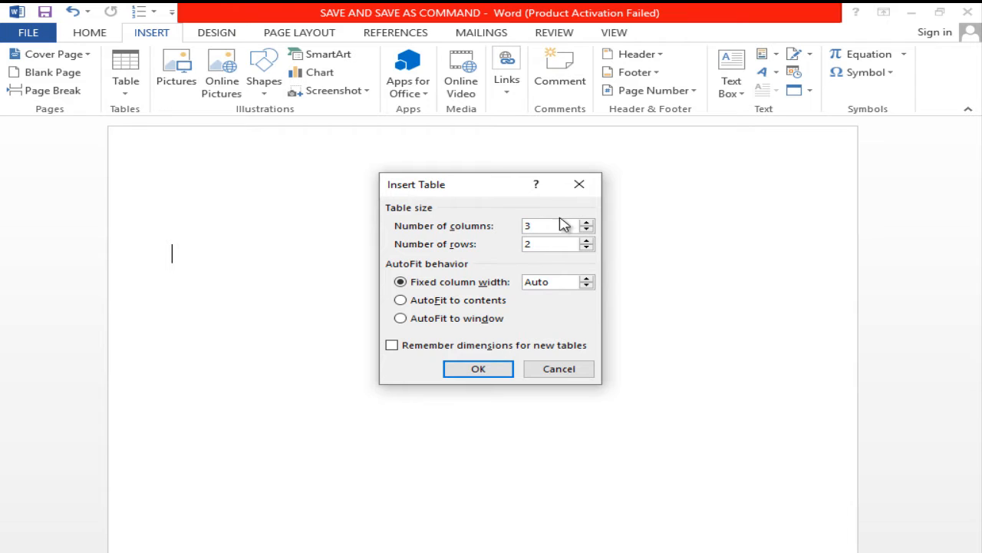
pyautogui.click(564, 224)
pyautogui.click(480, 371)
pyautogui.scroll(-5, 355, 314)
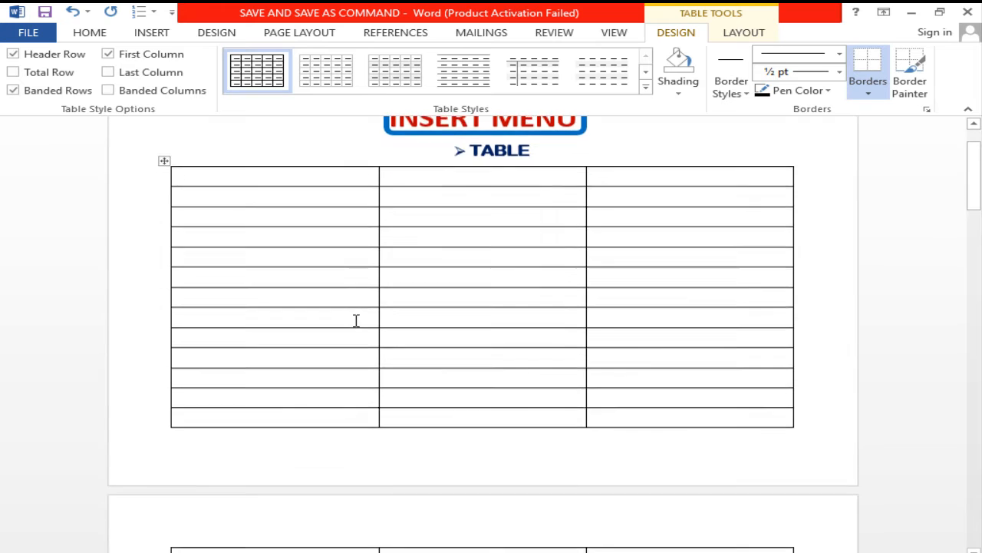
pyautogui.scroll(-3, 356, 336)
pyautogui.scroll(5, 356, 336)
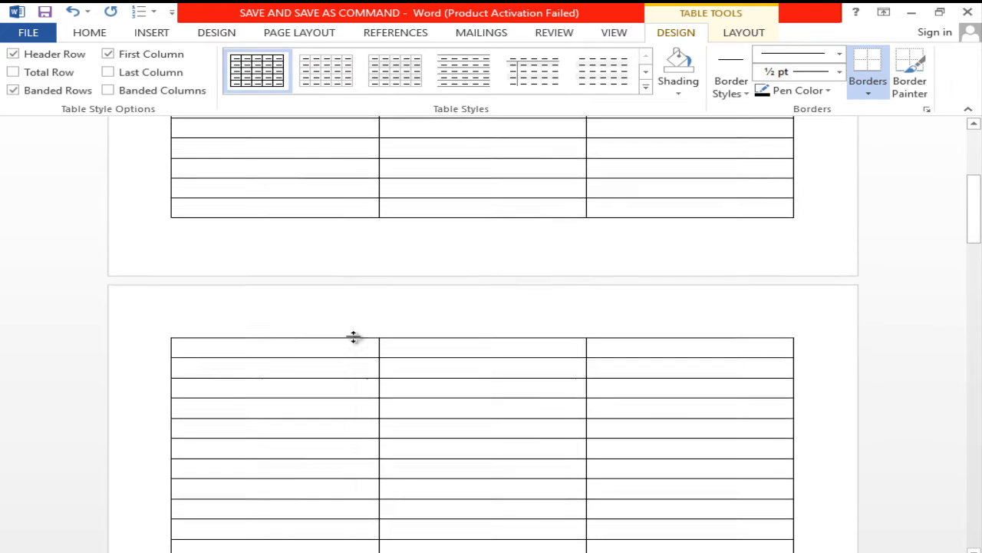
pyautogui.scroll(-4, 355, 336)
pyautogui.scroll(4, 353, 340)
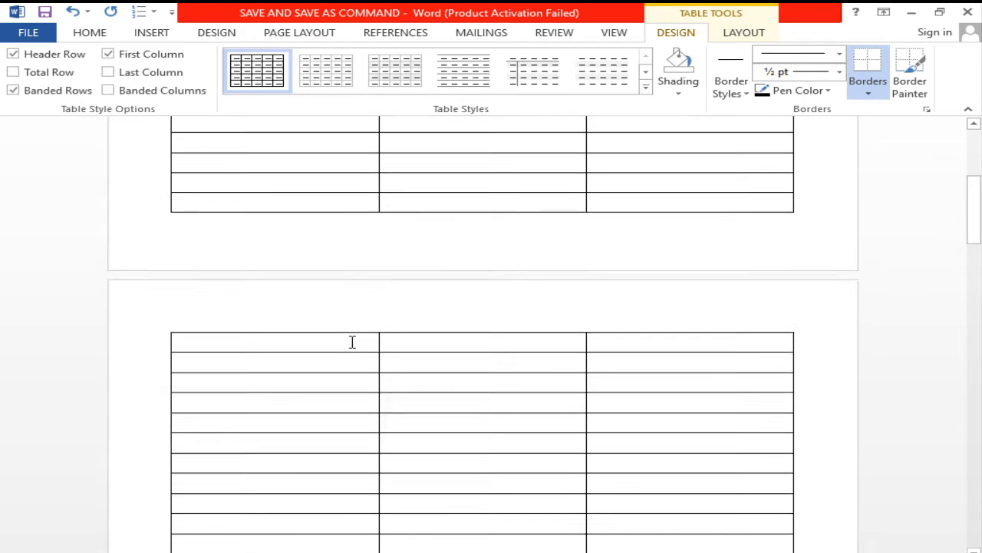
pyautogui.scroll(3, 352, 344)
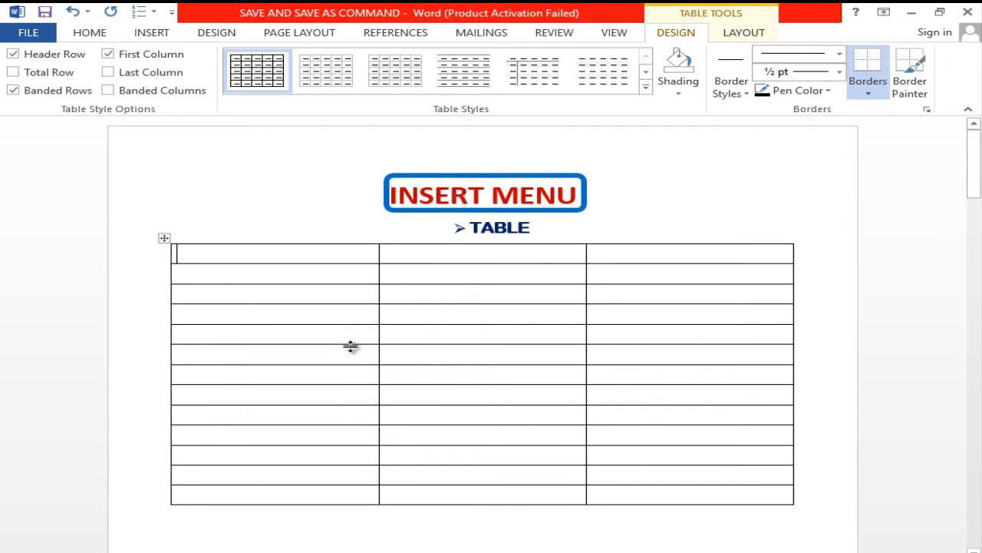
# - Enter the column headings NAME, CONTACT and ADDRESS in the first row of the table
pyautogui.write('NAME')
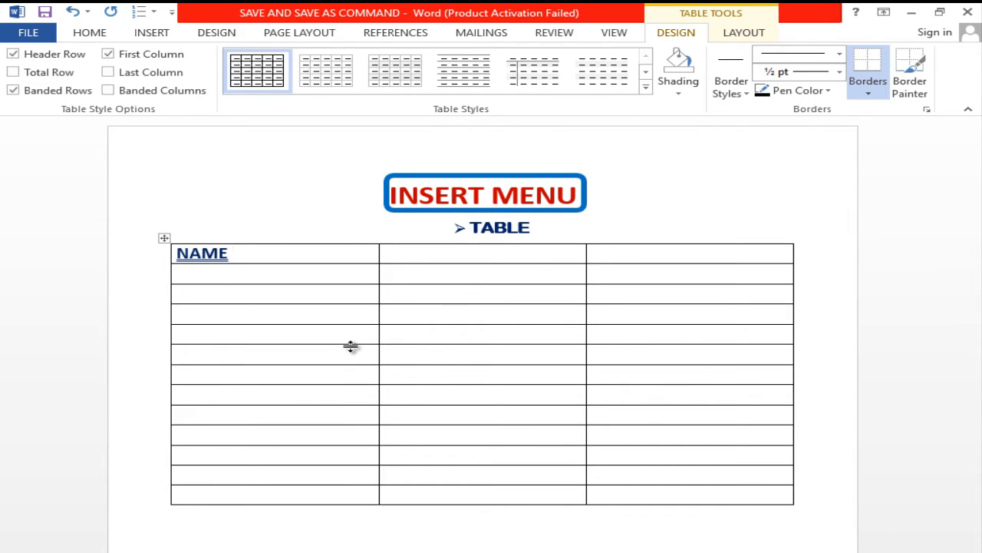
pyautogui.write('O')
pyautogui.press('BackSpace')
pyautogui.write('CON')
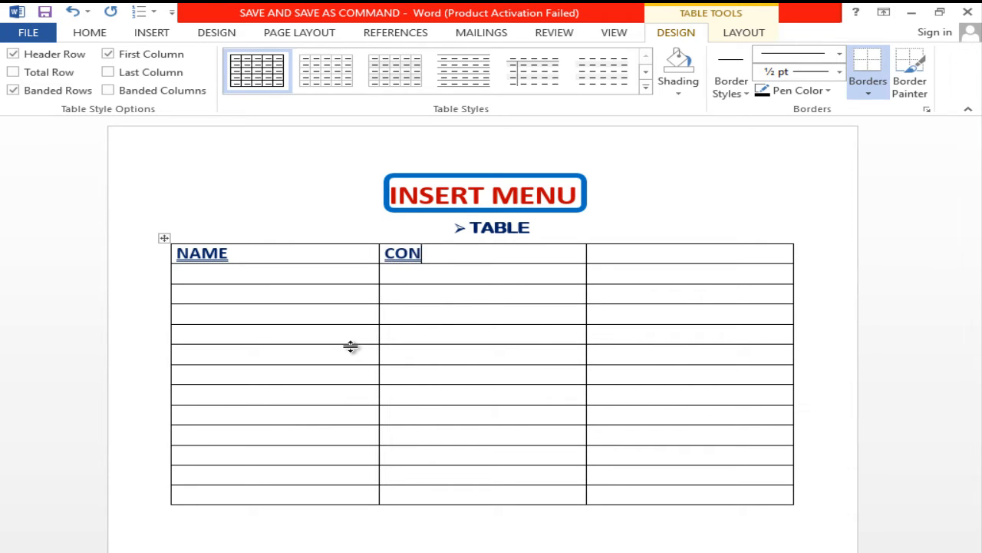
pyautogui.write('TACT')
pyautogui.press('Tab')
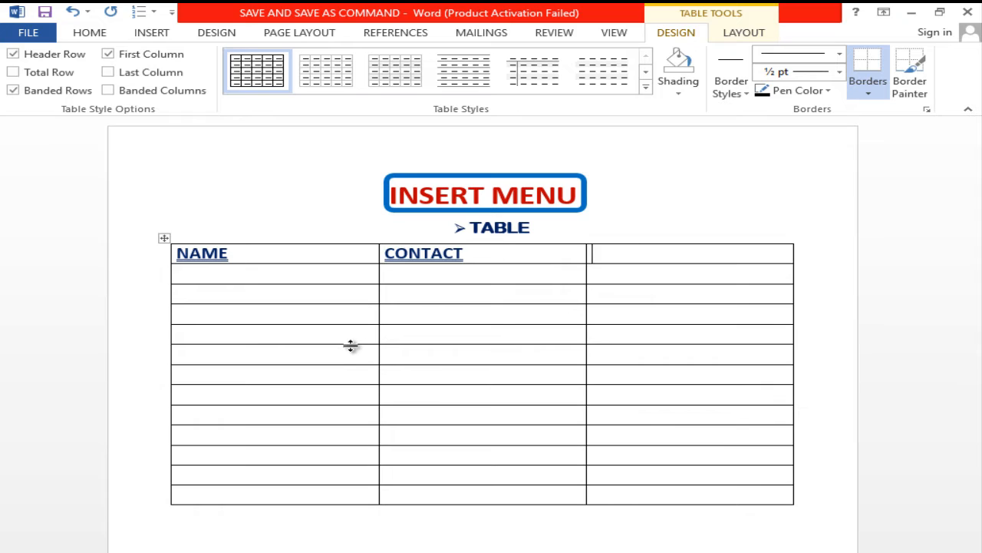
pyautogui.write('ADDRESS')
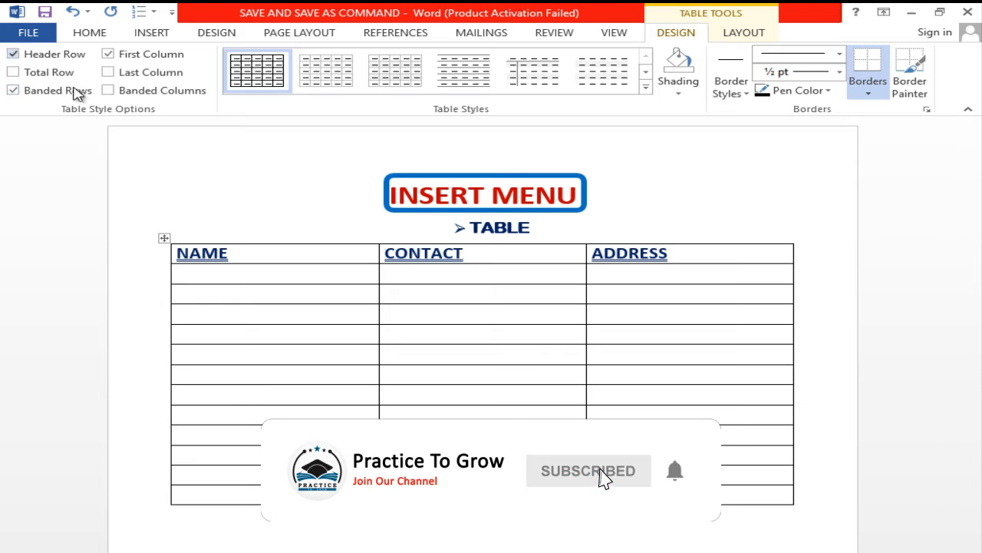
# - Fill the first page's rows below the headings with people's names, phone numbers and the address PAKISTAN
pyautogui.click(266, 277)
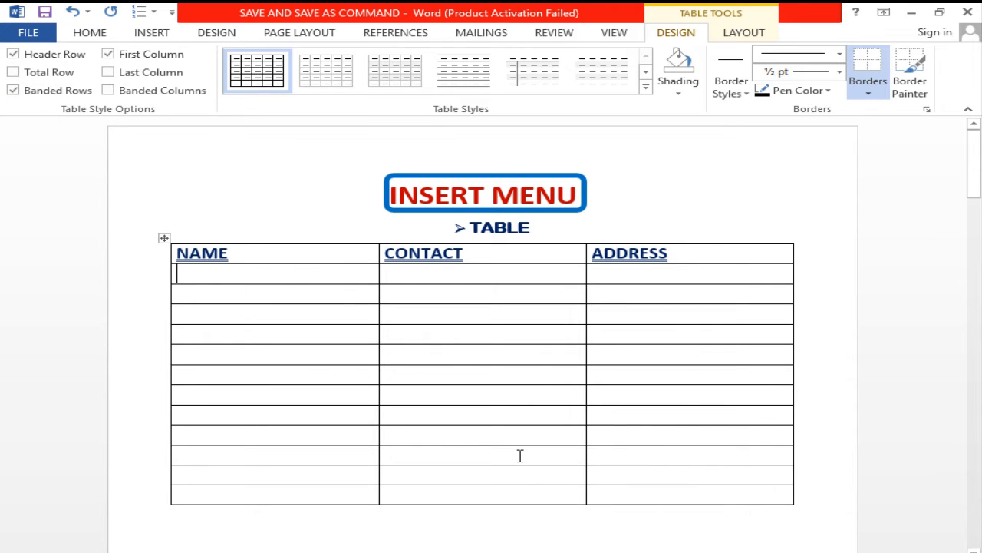
pyautogui.write('AHMAD ')
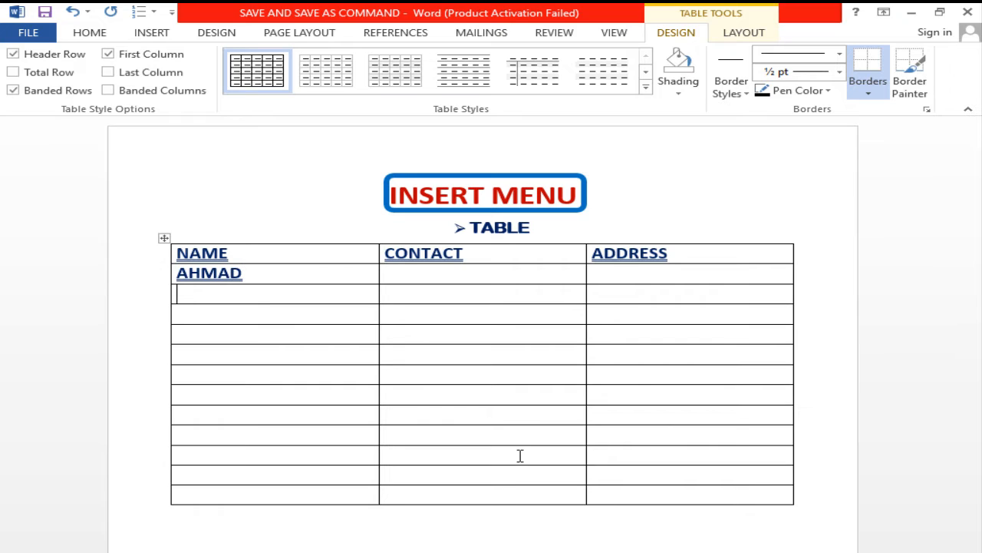
pyautogui.write('FAROO')
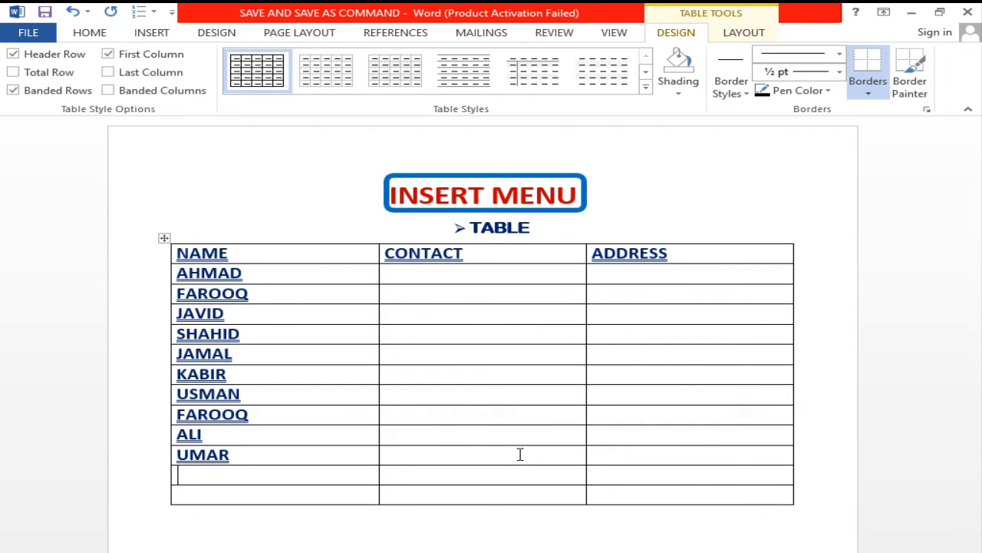
pyautogui.write('QADIR')
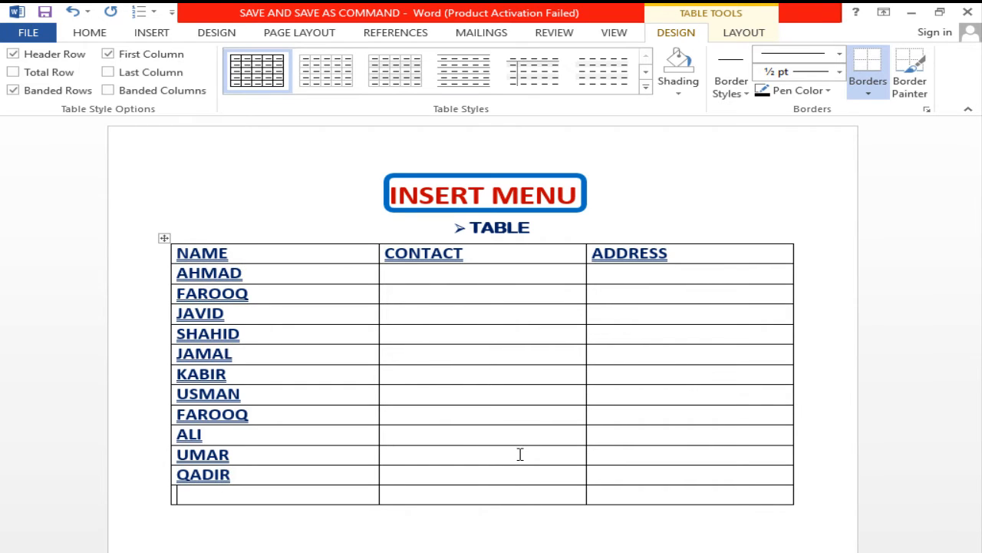
pyautogui.write('RAF')
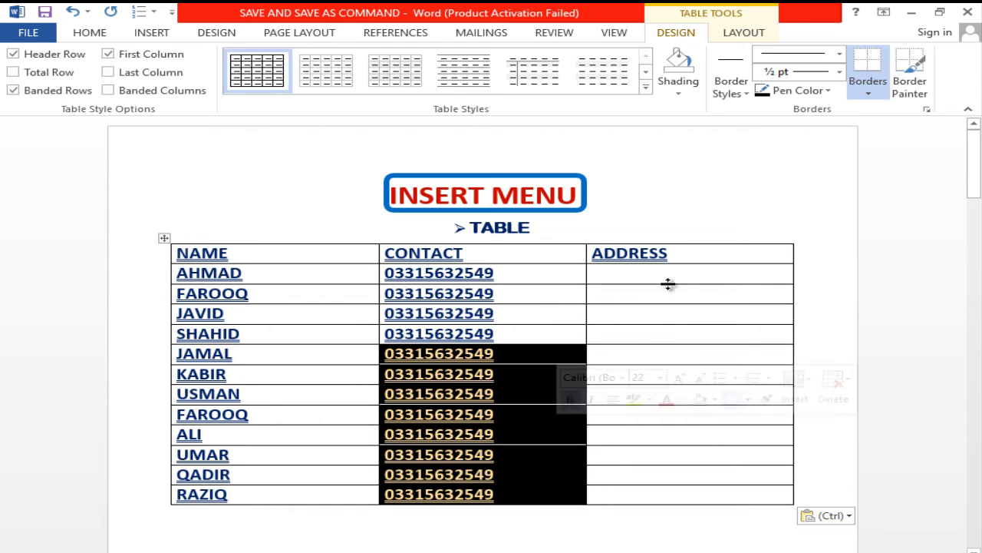
pyautogui.click(675, 277)
pyautogui.write('PAKISTAN PAKISTAN PAKISTAN PAKISTAN PAKISTAN PAKISTAN PAKISTAN PAKISTAN PAKISTAN PAKISTAN PAKISTAN PAKISTAN')
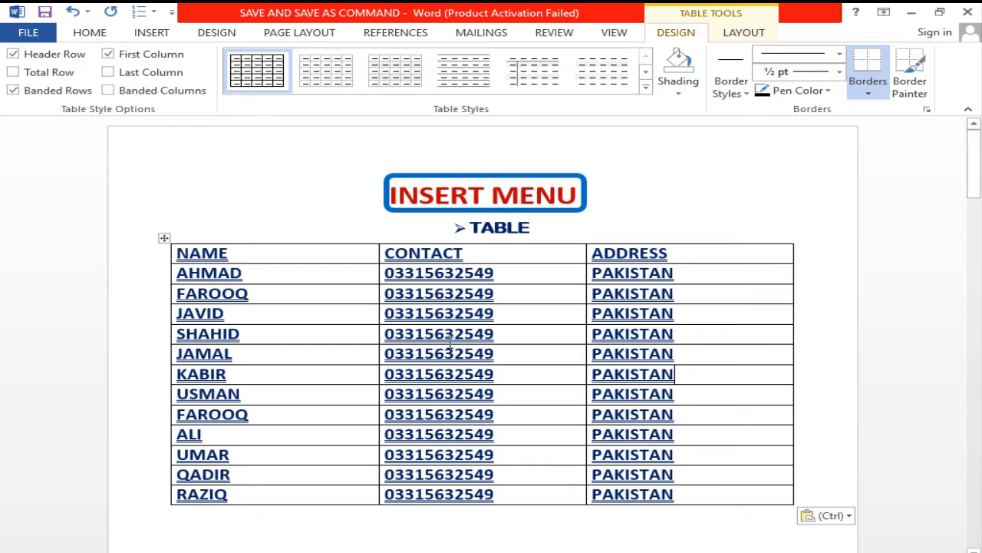
# - Apply the orange dark grid table style with a solid orange header row and first column to the table
pyautogui.click(16, 57)
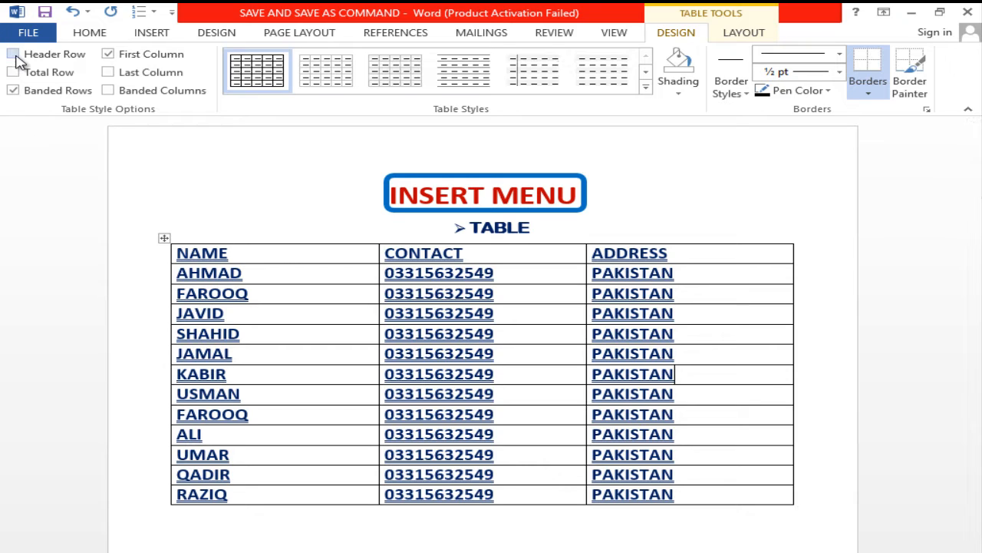
pyautogui.click(17, 59)
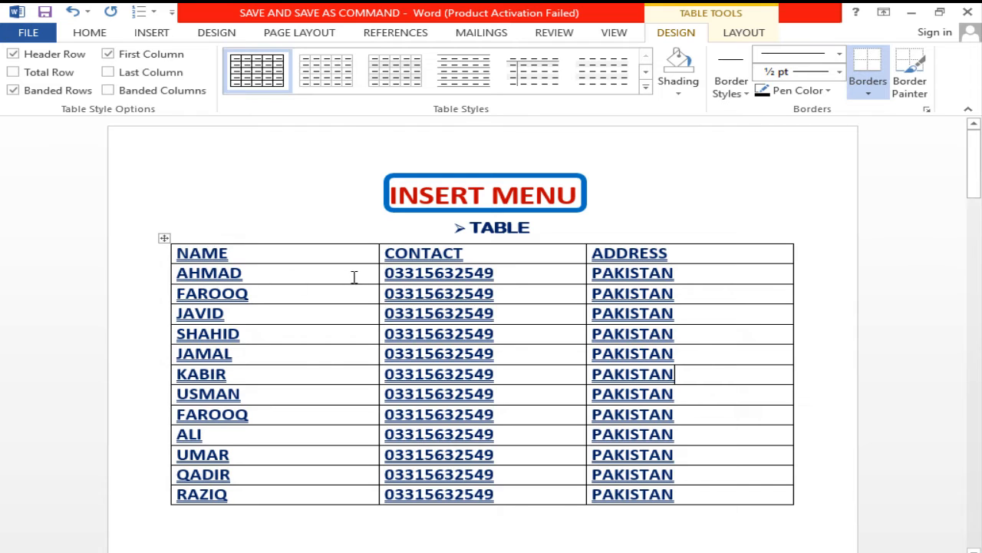
pyautogui.click(646, 89)
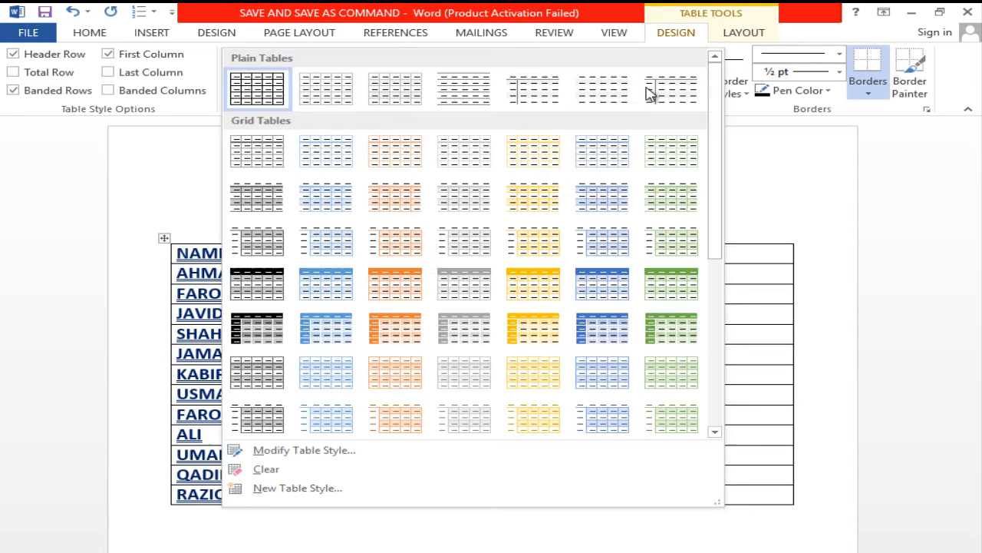
pyautogui.click(405, 340)
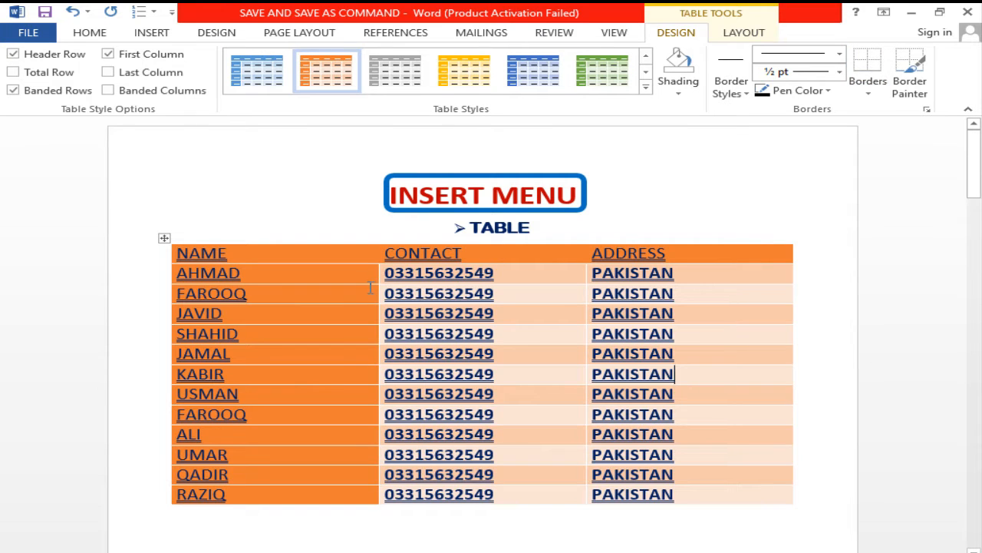
# - Switch the table's Header Row formatting off and on again several times to compare the heading row's appearance
pyautogui.click(14, 55)
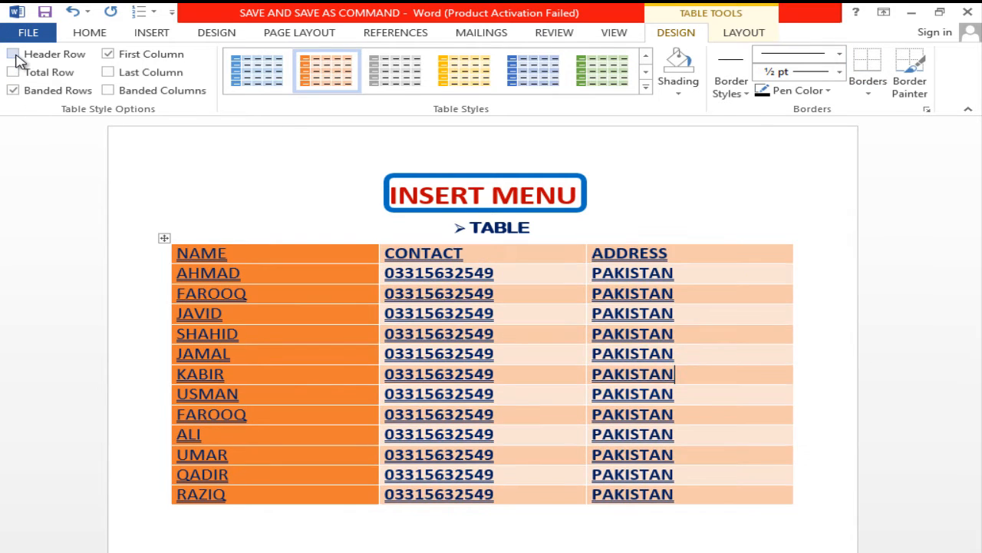
pyautogui.click(14, 55)
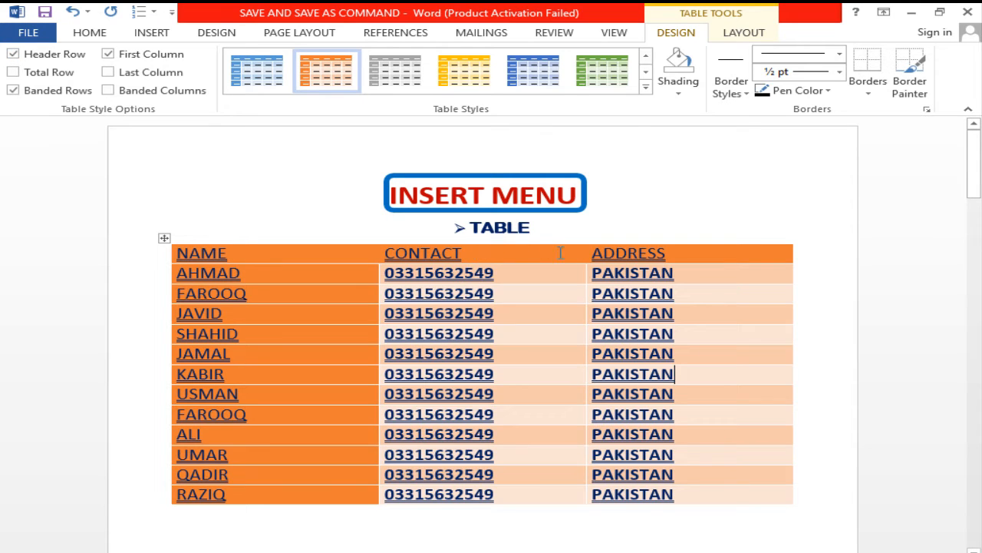
pyautogui.click(13, 54)
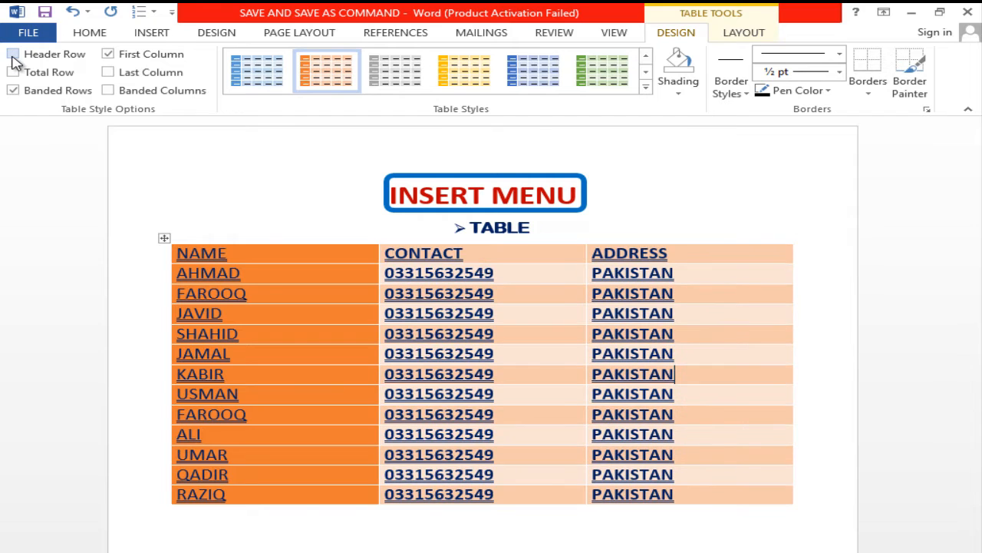
pyautogui.click(14, 55)
pyautogui.click(13, 55)
pyautogui.click(13, 55)
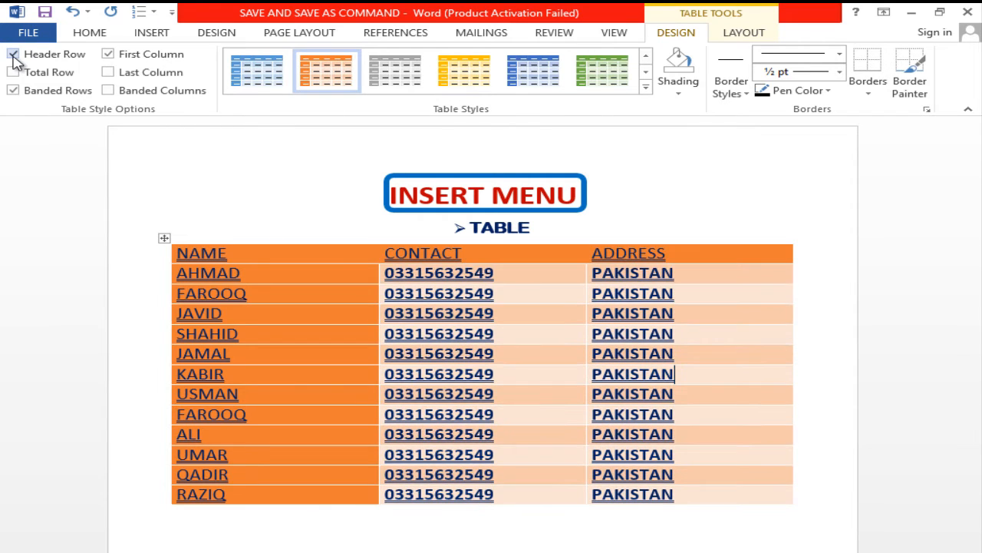
# - Enable Total Row formatting for the table, comparing the last row with and without it at the table's end
pyautogui.click(13, 72)
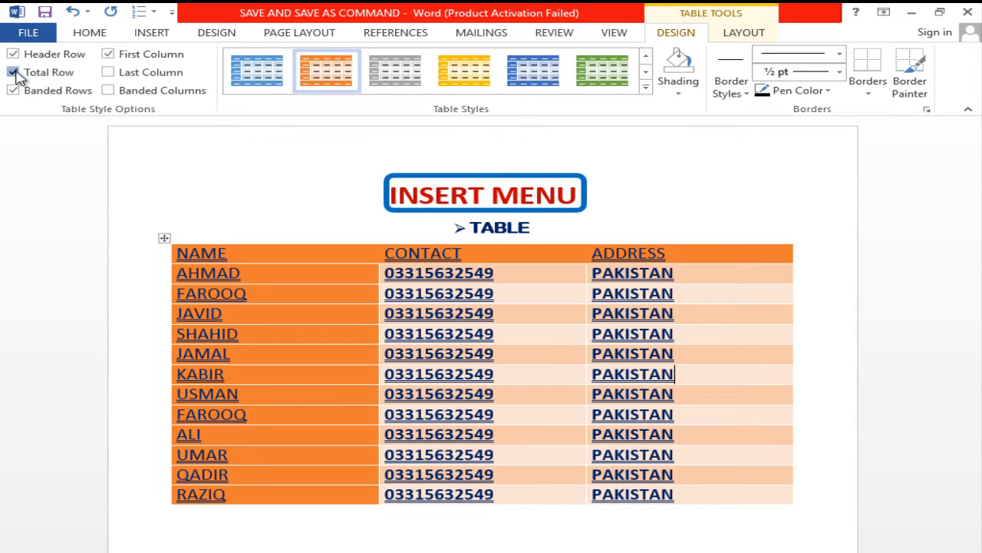
pyautogui.scroll(-5, 411, 243)
pyautogui.scroll(-3, 415, 249)
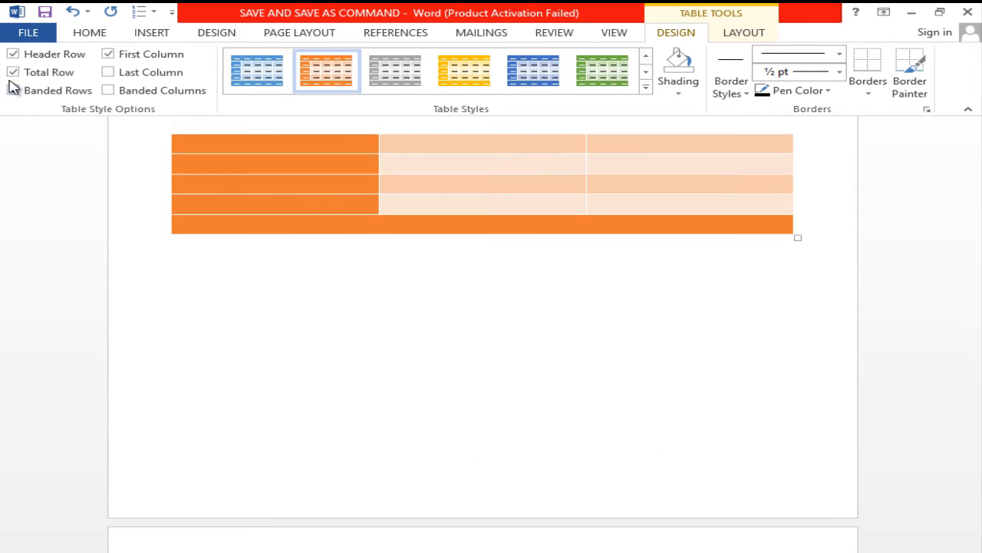
pyautogui.click(13, 72)
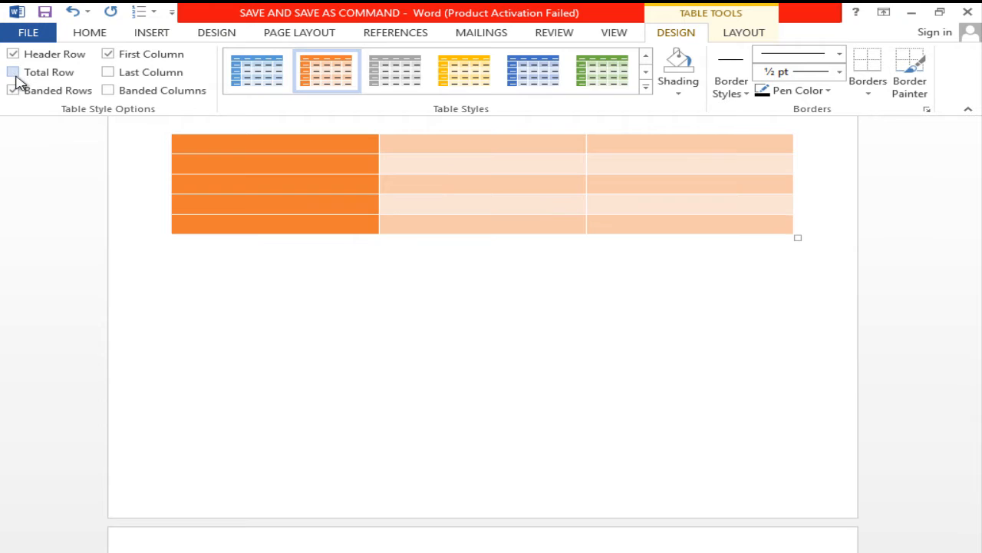
pyautogui.click(13, 72)
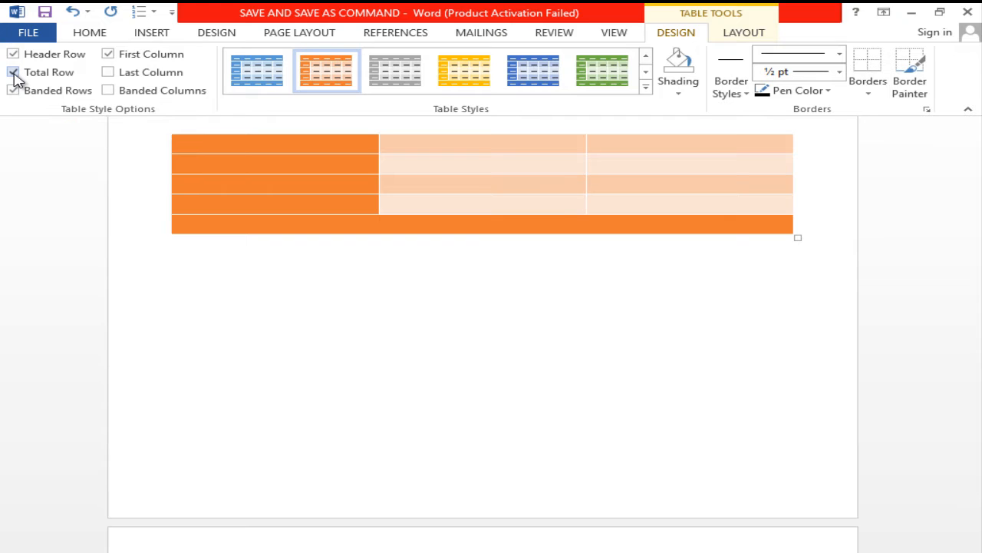
pyautogui.click(14, 73)
pyautogui.click(13, 72)
pyautogui.click(13, 72)
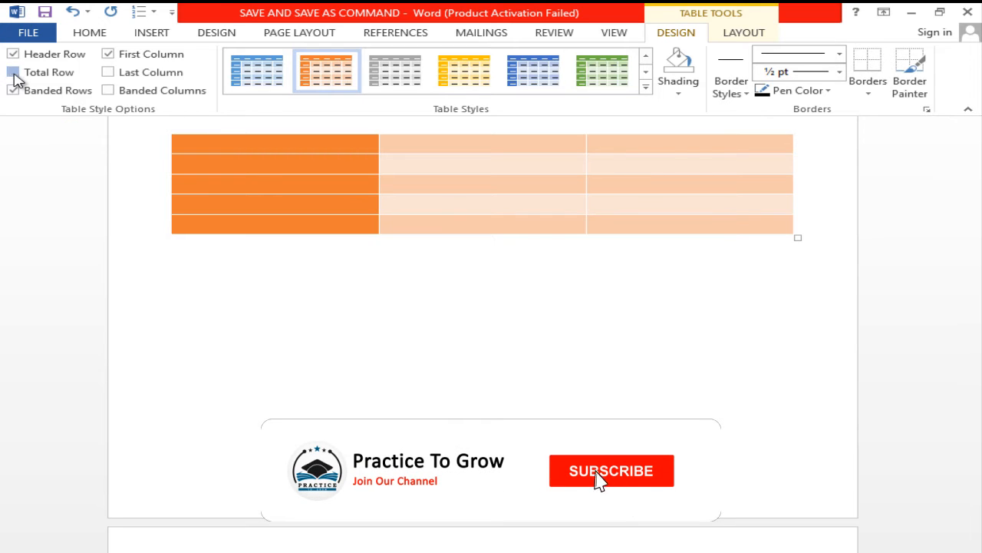
pyautogui.click(13, 73)
pyautogui.scroll(-10, 606, 384)
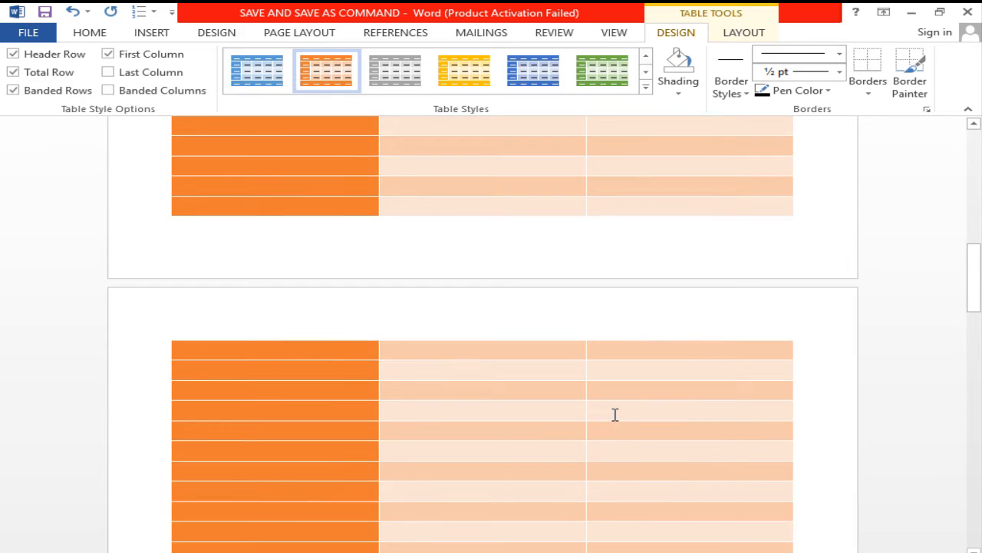
# - Switch the table's Banded Rows formatting off and back on to compare the row shading
pyautogui.scroll(15, 614, 415)
pyautogui.scroll(3, 611, 419)
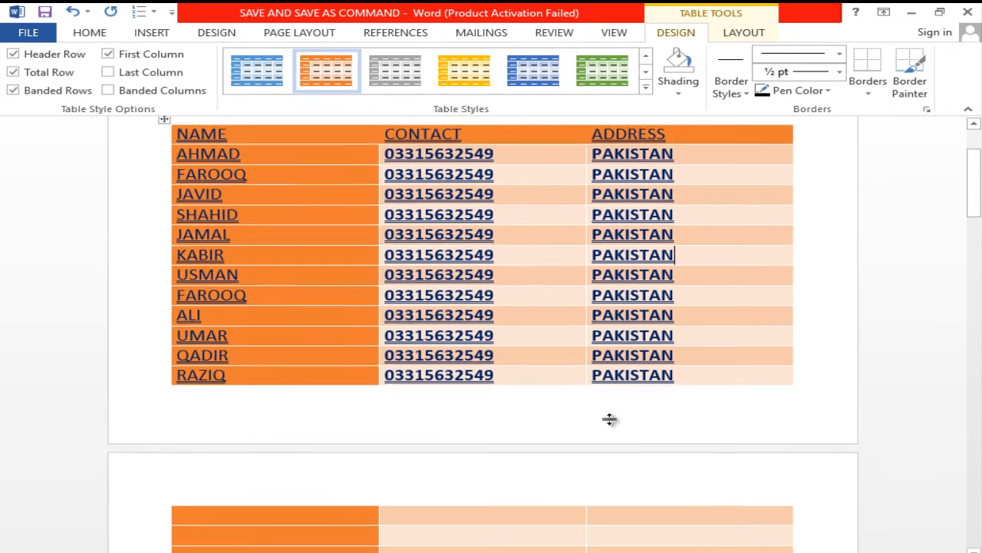
pyautogui.click(13, 90)
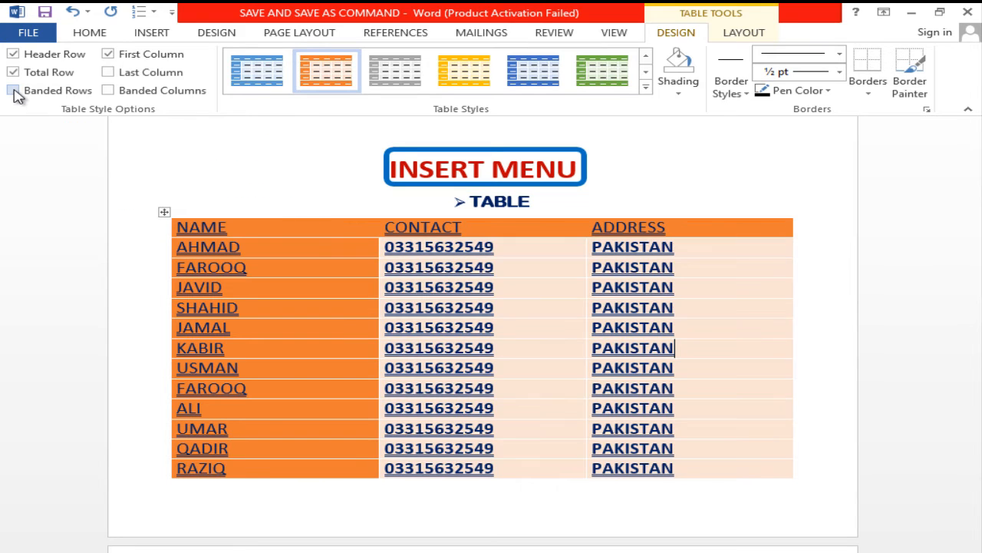
pyautogui.click(14, 91)
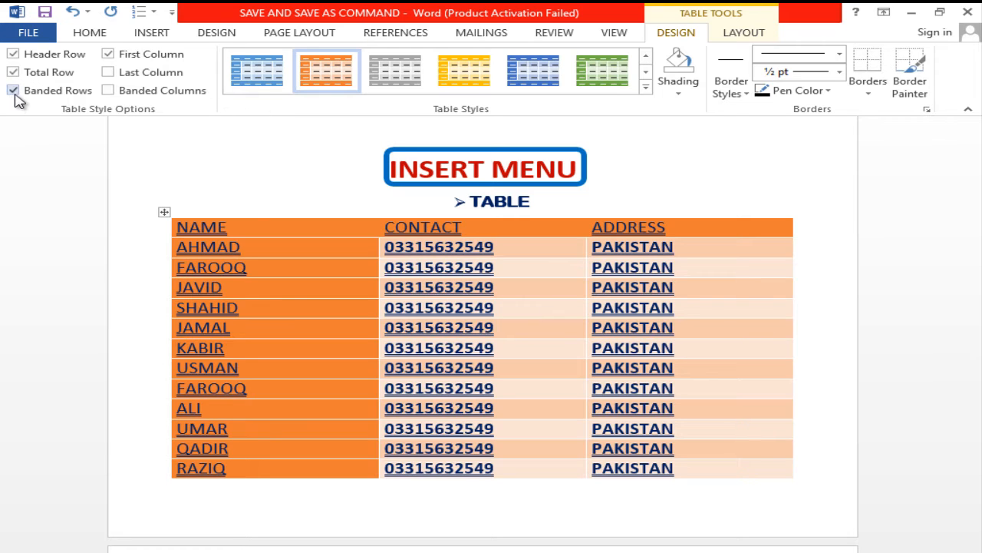
# - Toggle the First Column formatting to compare the NAME column's appearance, leaving the option off
pyautogui.click(121, 59)
pyautogui.click(121, 59)
pyautogui.click(121, 59)
pyautogui.click(122, 58)
pyautogui.click(122, 59)
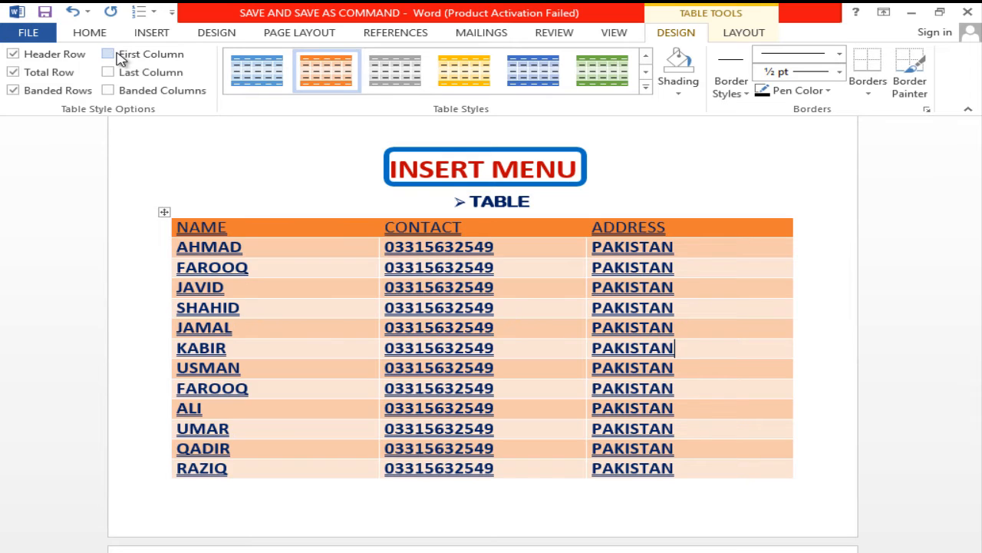
# - Toggle the table's First Column and Last Column formatting to compare the column appearance, leaving both options off
pyautogui.click(121, 58)
pyautogui.click(121, 58)
pyautogui.click(127, 77)
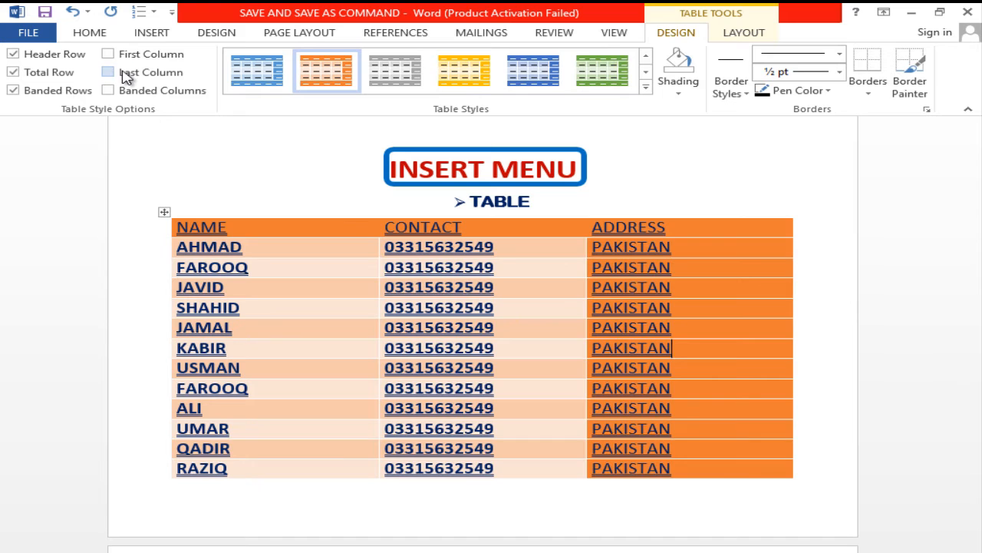
pyautogui.click(127, 78)
pyautogui.click(125, 75)
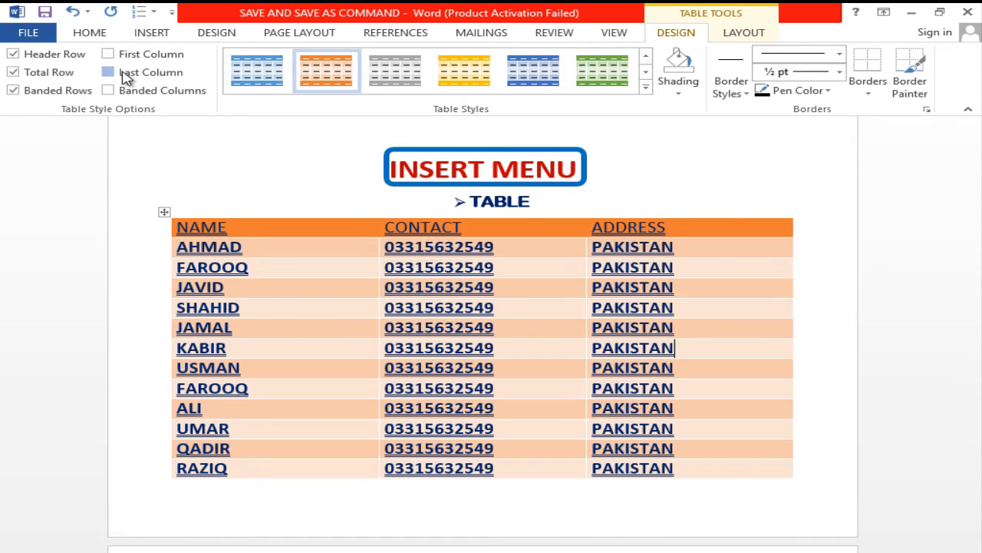
pyautogui.click(125, 75)
pyautogui.click(124, 76)
# - Switch Banded Columns formatting on and off to compare the column shading, leaving the option off
pyautogui.click(119, 93)
pyautogui.click(119, 93)
pyautogui.click(117, 92)
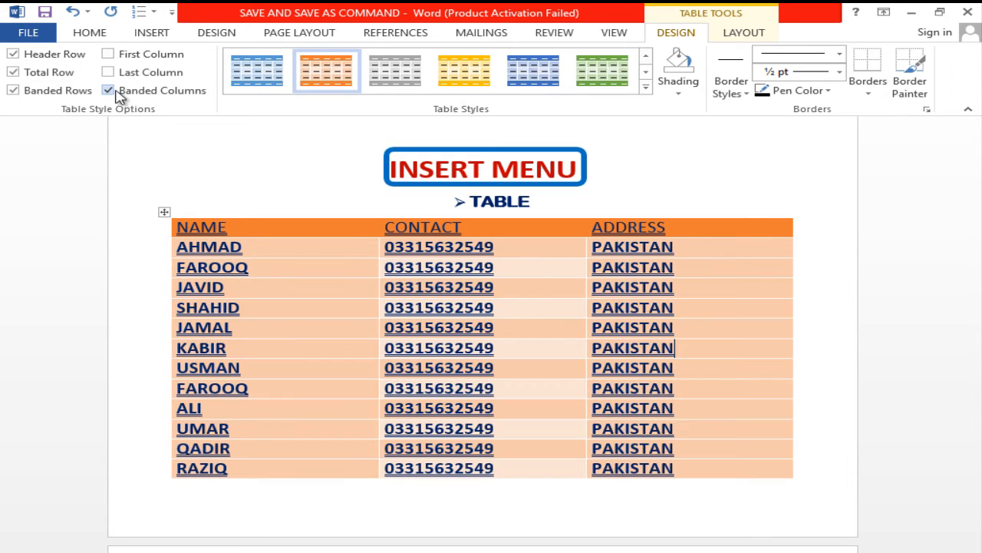
pyautogui.click(109, 90)
pyautogui.click(110, 91)
pyautogui.click(110, 91)
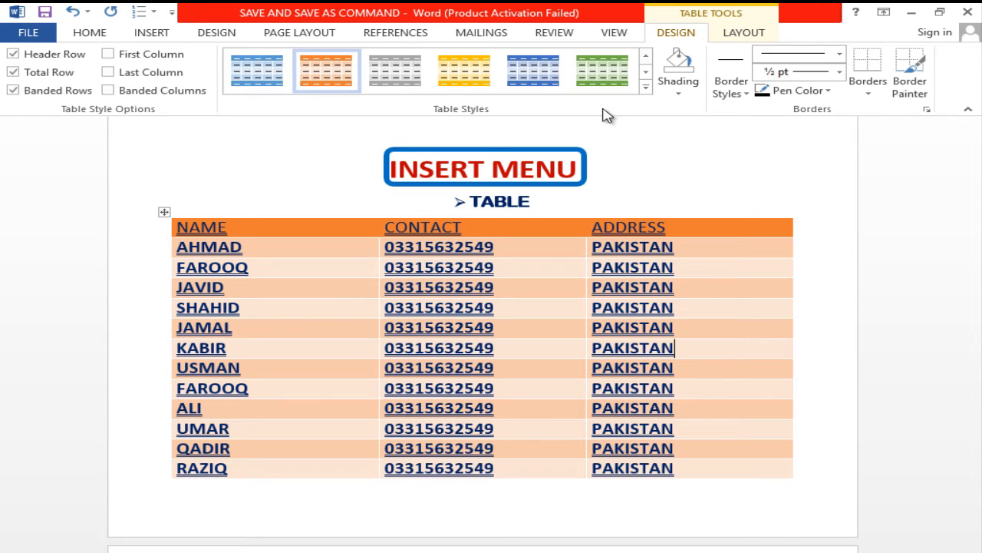
# - Apply the blue grid table style with a solid blue header row and banded light-blue rows to the table
pyautogui.click(645, 87)
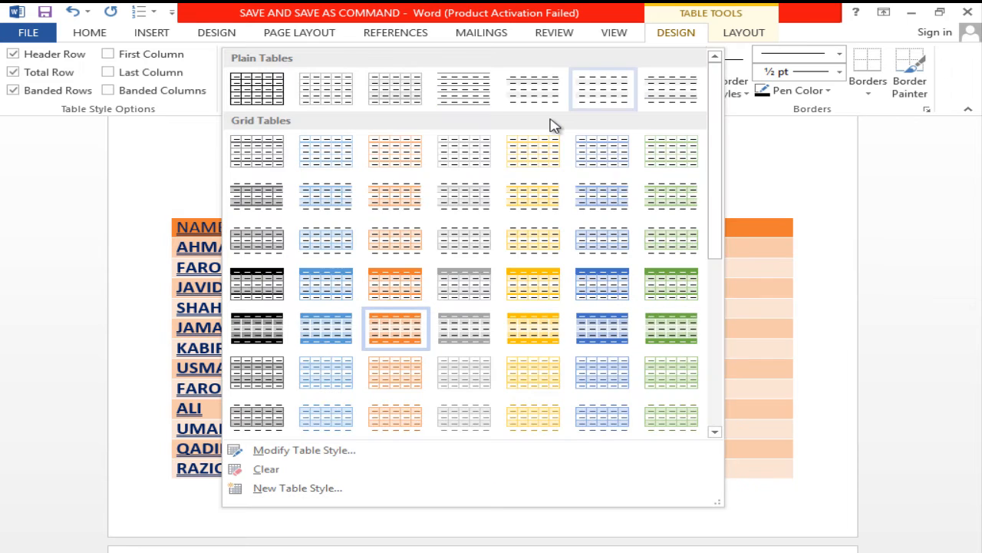
pyautogui.click(618, 324)
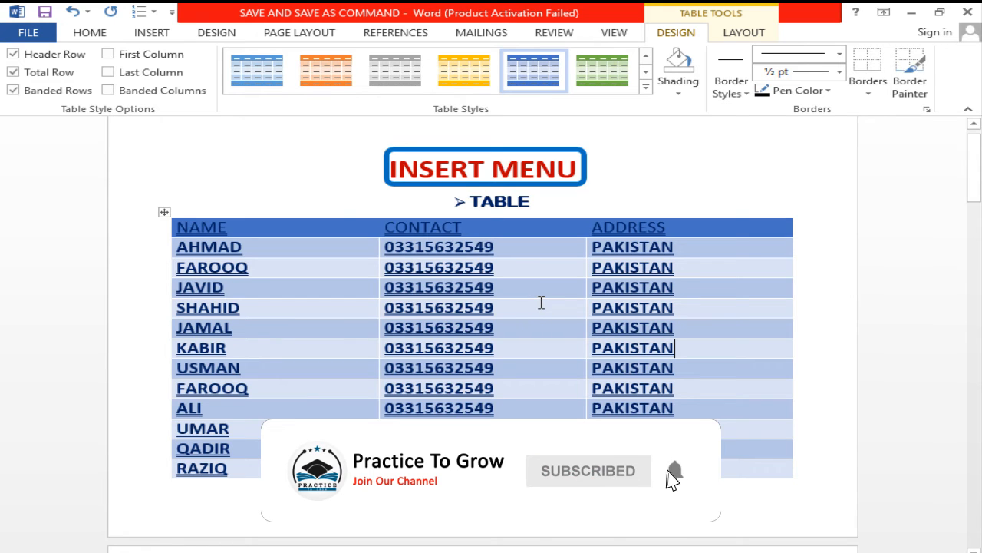
# - Clear the shading from the table's header row
pyautogui.click(678, 86)
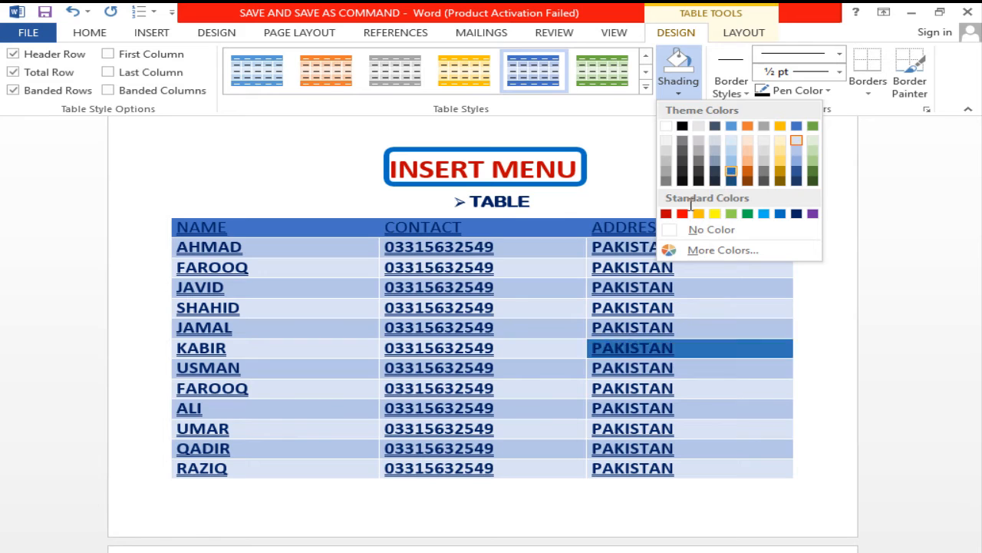
pyautogui.click(332, 247)
pyautogui.moveTo(179, 229)
pyautogui.mouseDown()
pyautogui.moveTo(583, 228)
pyautogui.moveTo(678, 242)
pyautogui.moveTo(680, 232)
pyautogui.mouseUp()
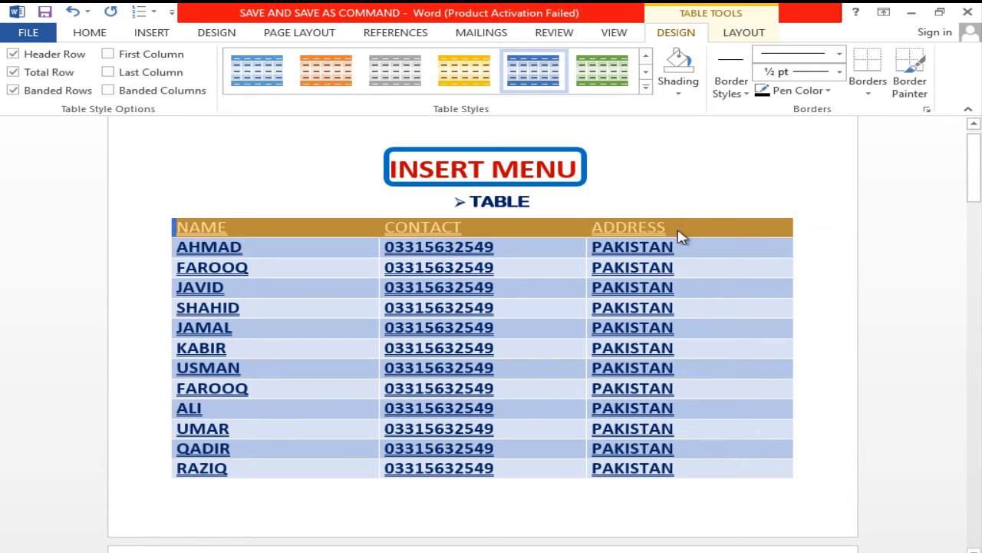
pyautogui.click(693, 81)
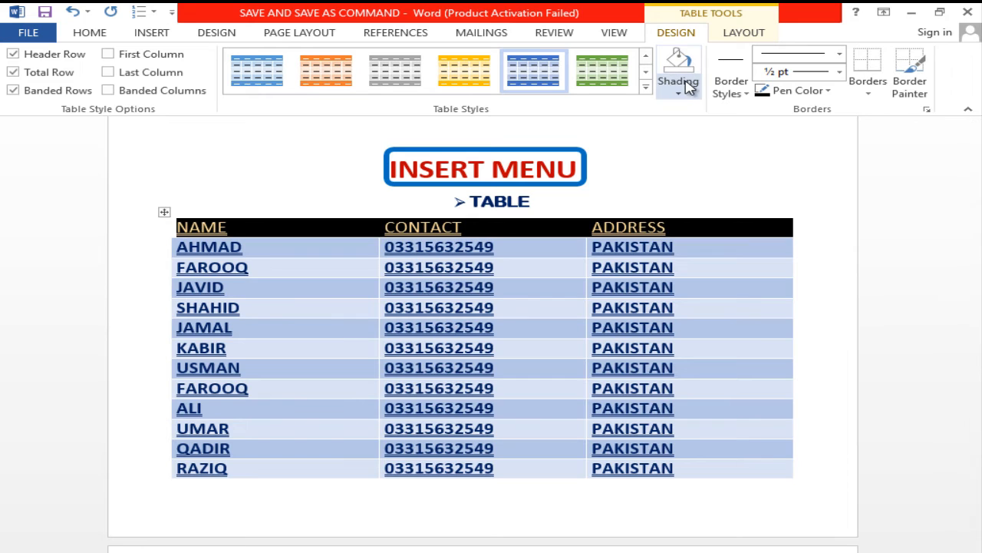
pyautogui.click(463, 273)
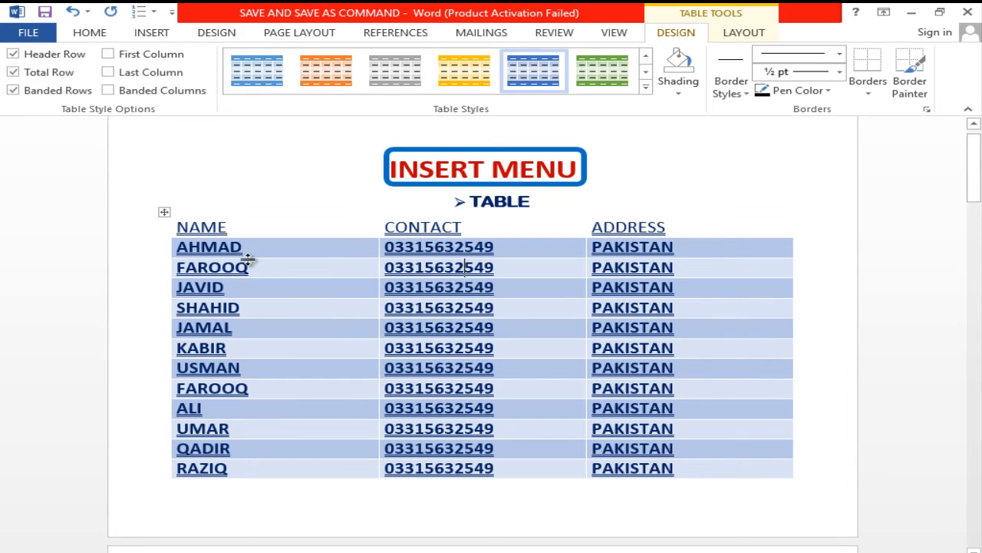
# - Shade the table's header row with the standard dark red color
pyautogui.moveTo(180, 227); pyautogui.dragTo(605, 226)
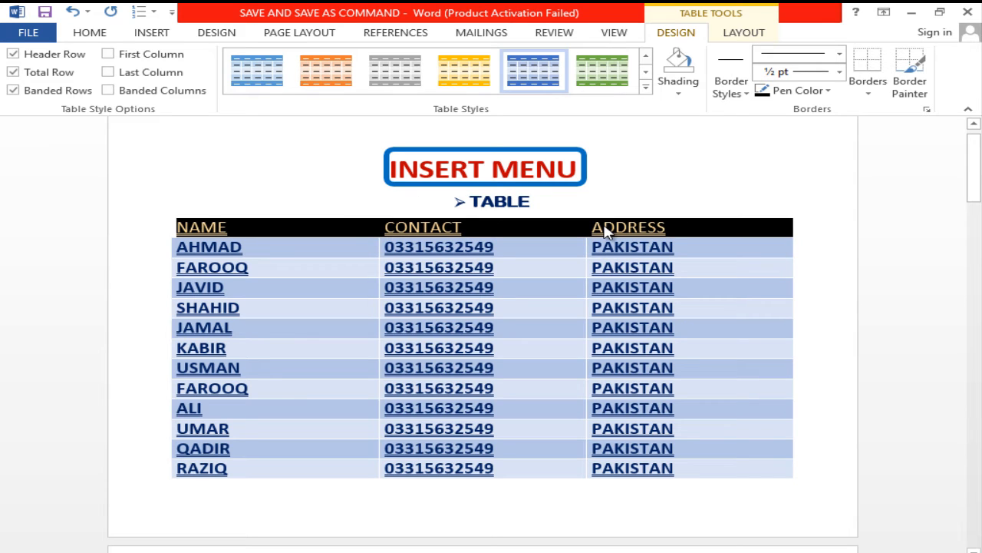
pyautogui.click(679, 89)
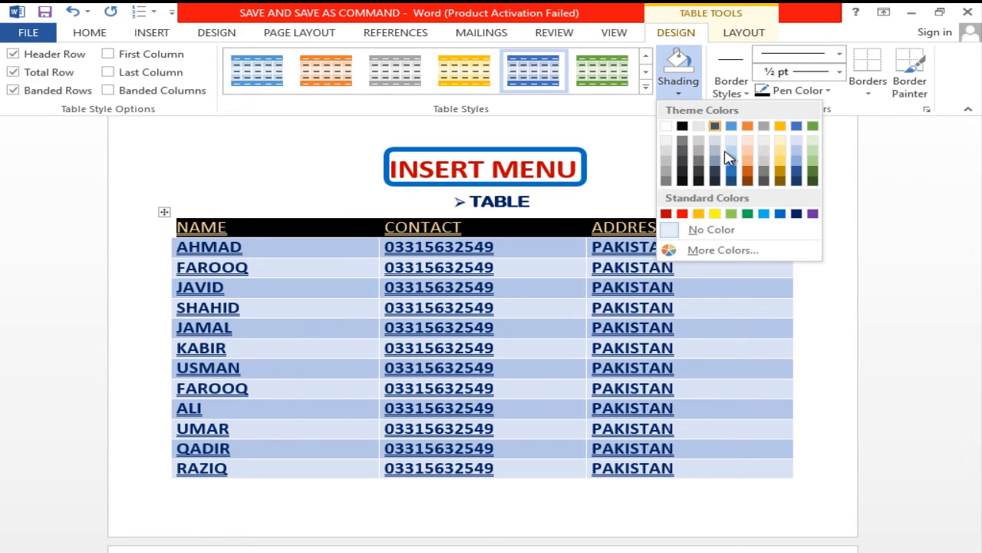
pyautogui.click(666, 214)
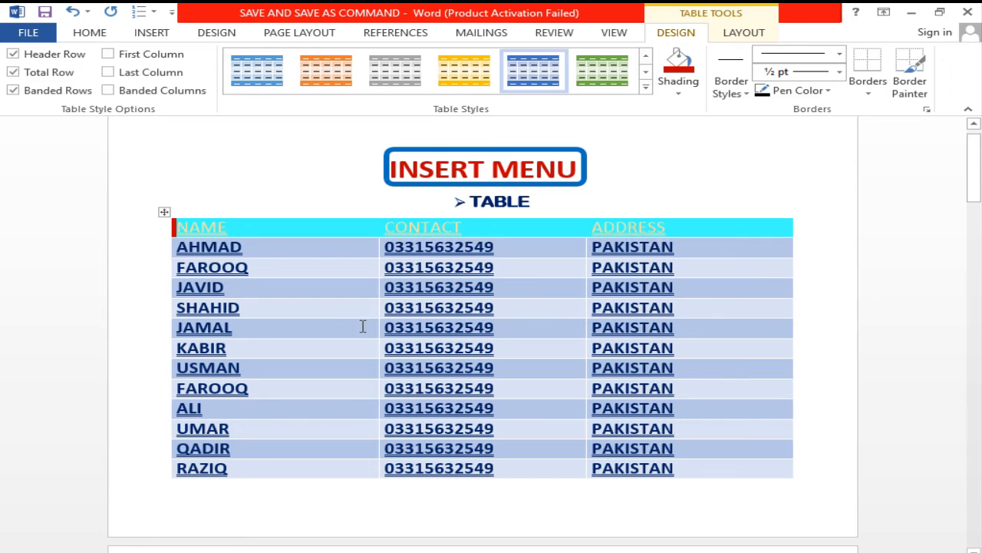
pyautogui.click(362, 325)
# - Shade the NAME column's entries below the header green and the CONTACT column's entries dark orange
pyautogui.moveTo(257, 254); pyautogui.dragTo(235, 471)
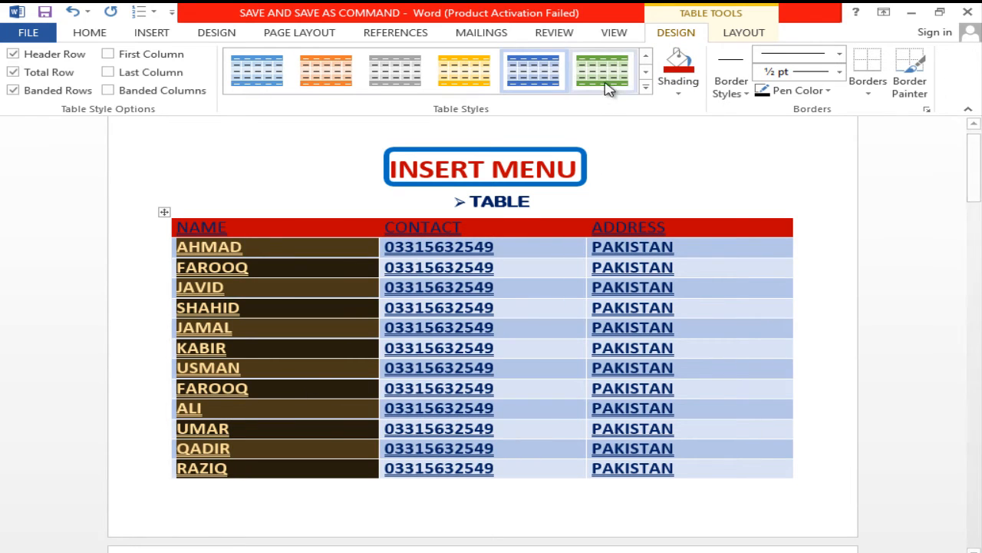
pyautogui.click(690, 83)
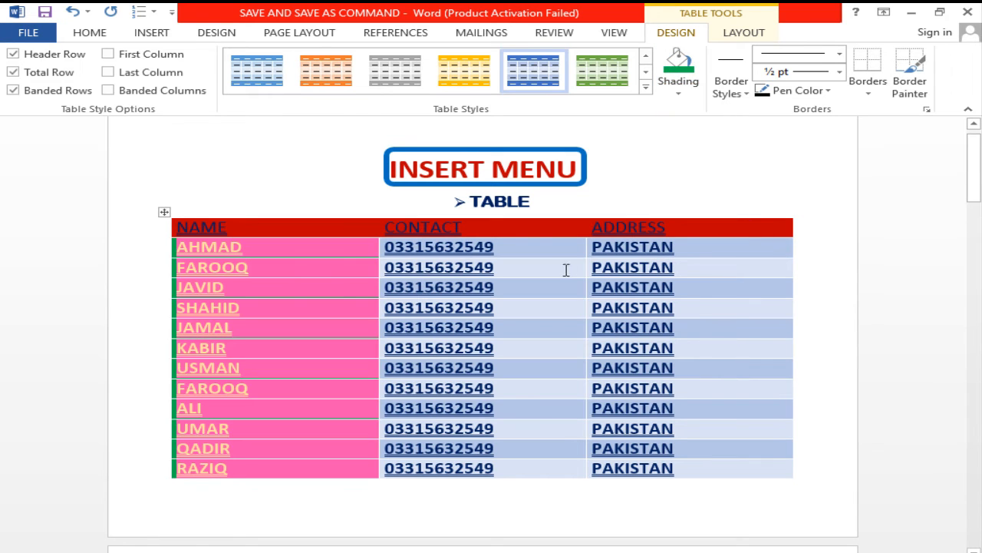
pyautogui.moveTo(517, 253); pyautogui.dragTo(538, 470)
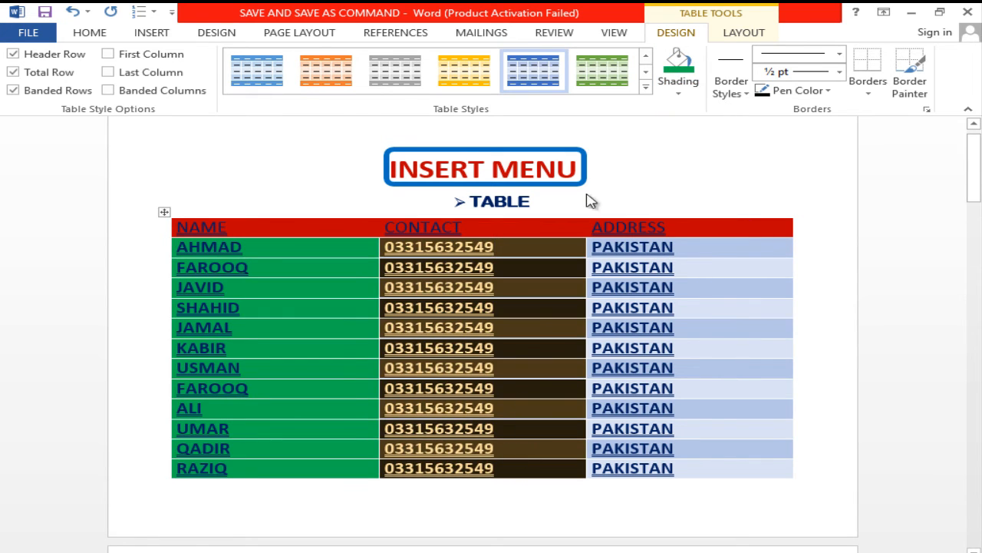
pyautogui.click(677, 92)
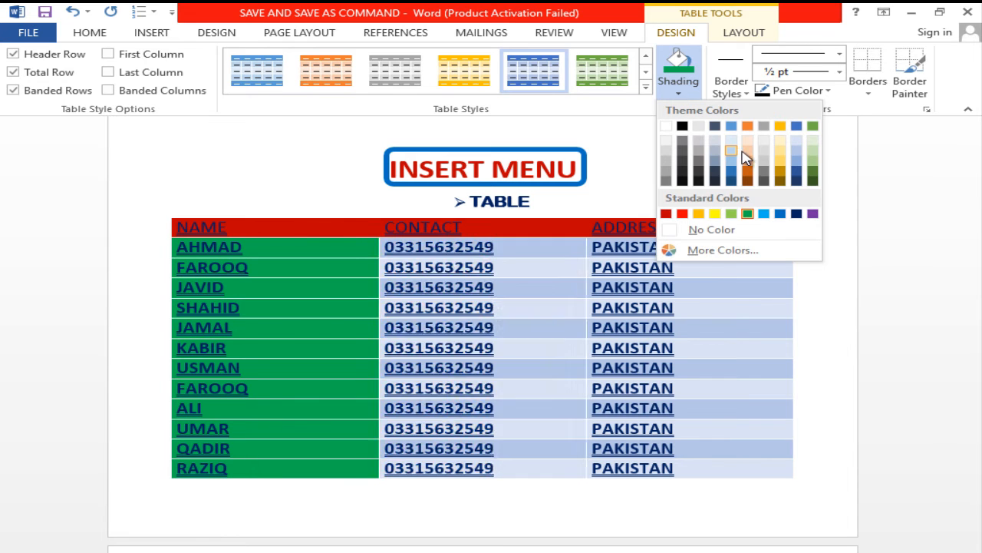
pyautogui.click(749, 175)
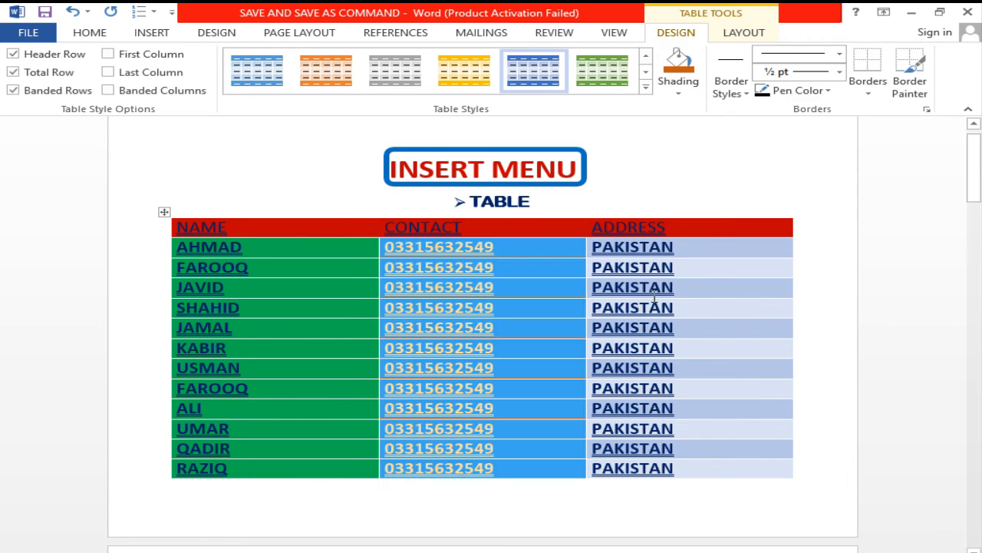
# - Shade the ADDRESS column's entries below the header with the standard dark blue color
pyautogui.moveTo(687, 254); pyautogui.dragTo(721, 453)
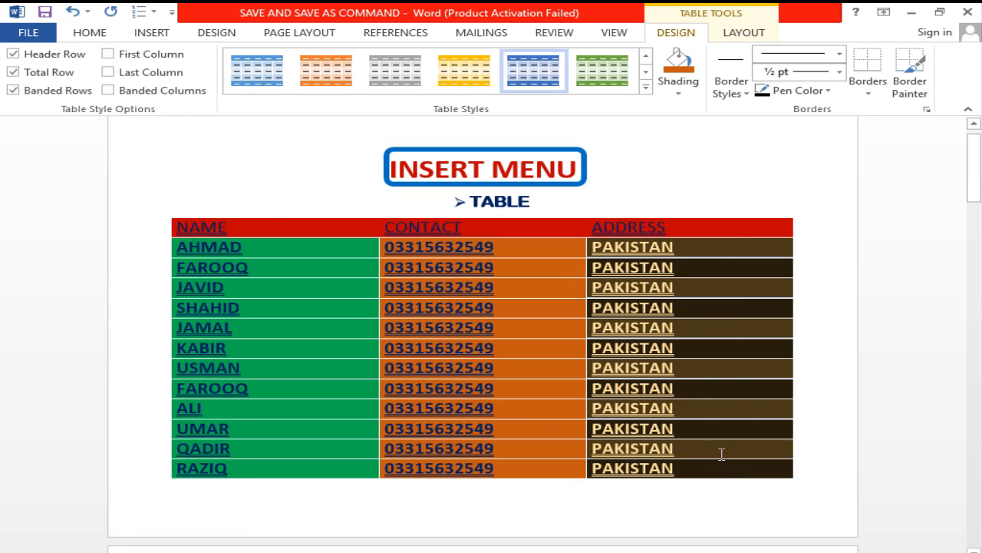
pyautogui.click(679, 95)
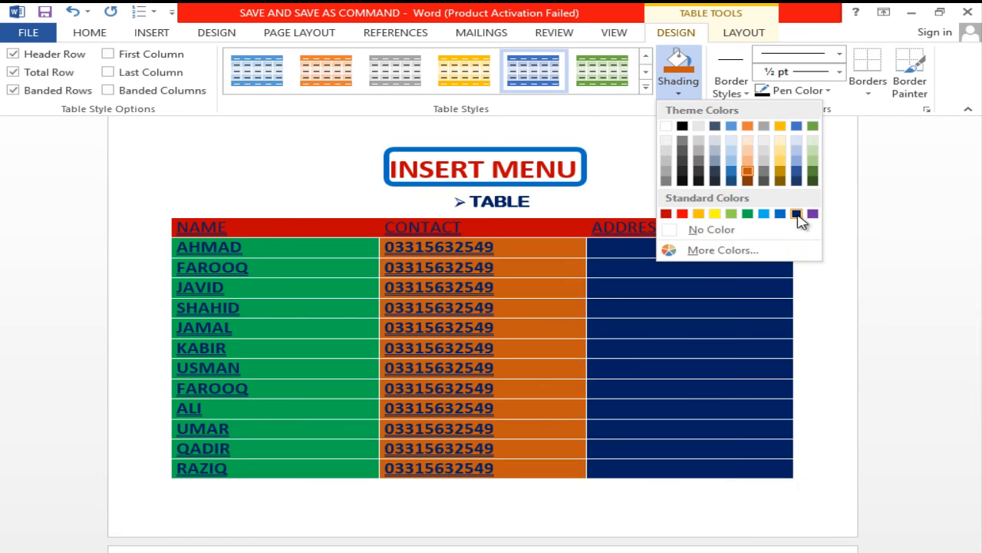
pyautogui.click(798, 214)
pyautogui.click(798, 221)
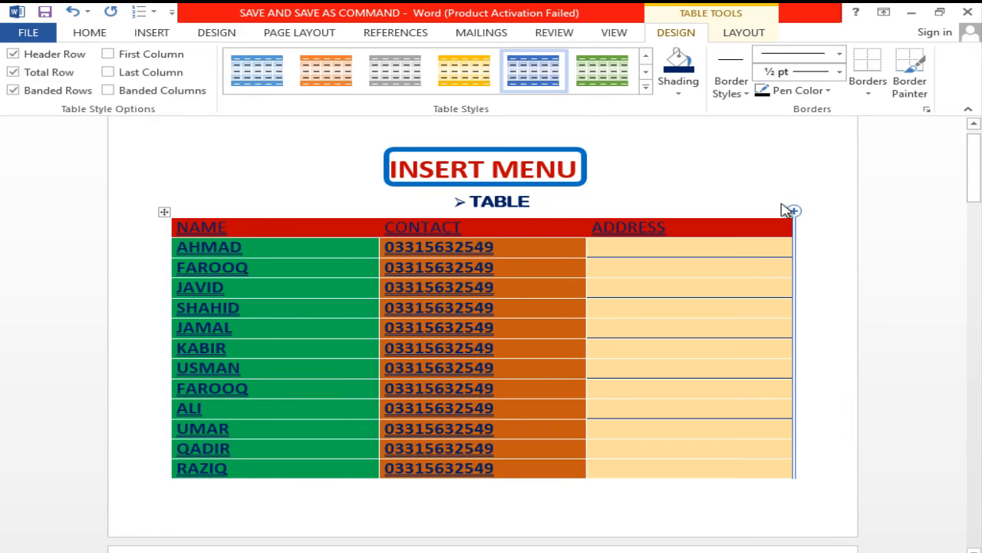
pyautogui.click(618, 270)
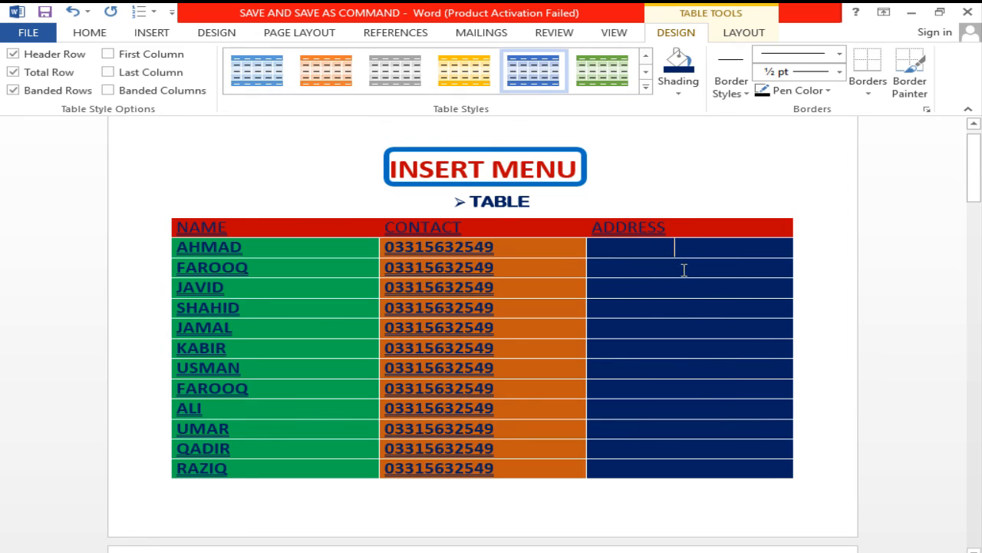
# - Shade the ADDRESS column's entries below the header with the standard golden-orange color
pyautogui.moveTo(684, 270); pyautogui.dragTo(706, 460)
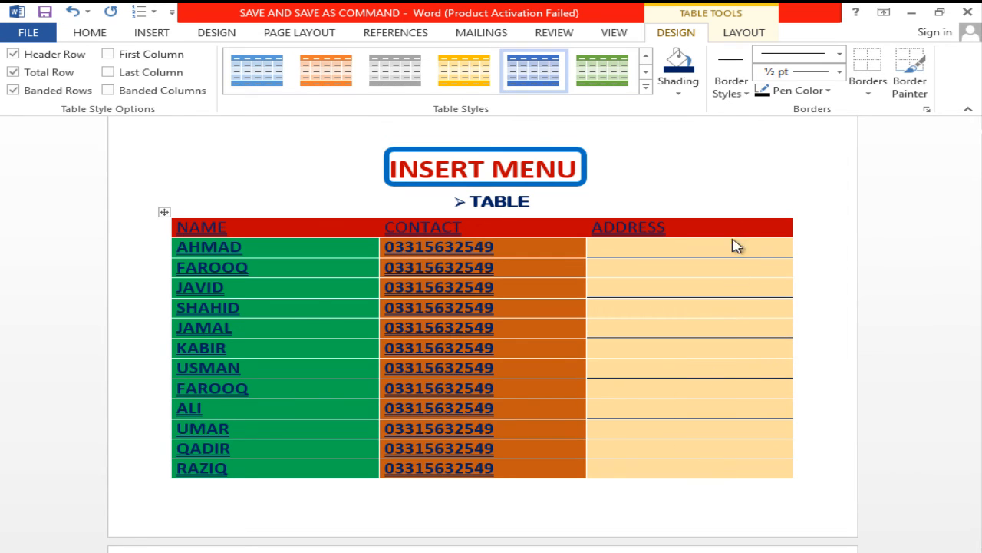
pyautogui.click(680, 84)
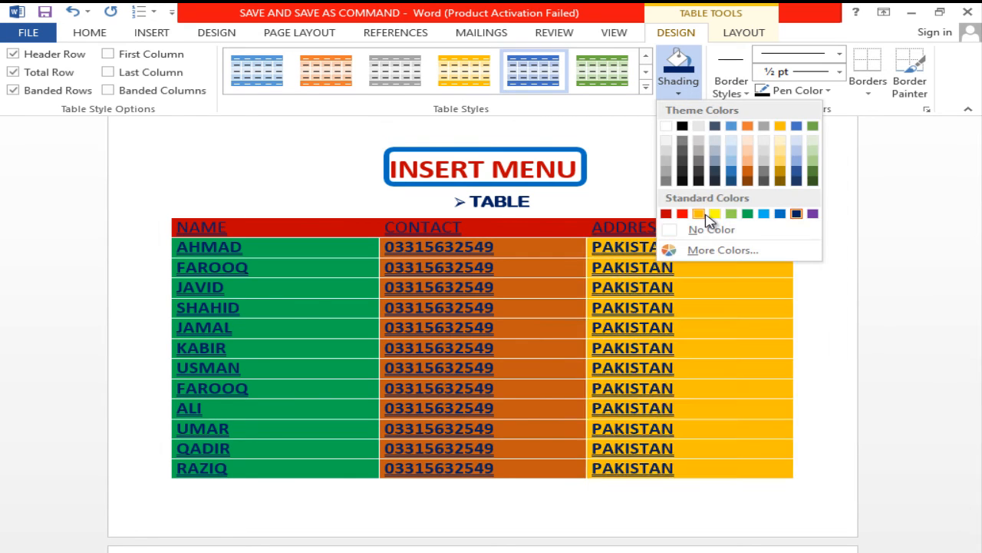
pyautogui.click(706, 214)
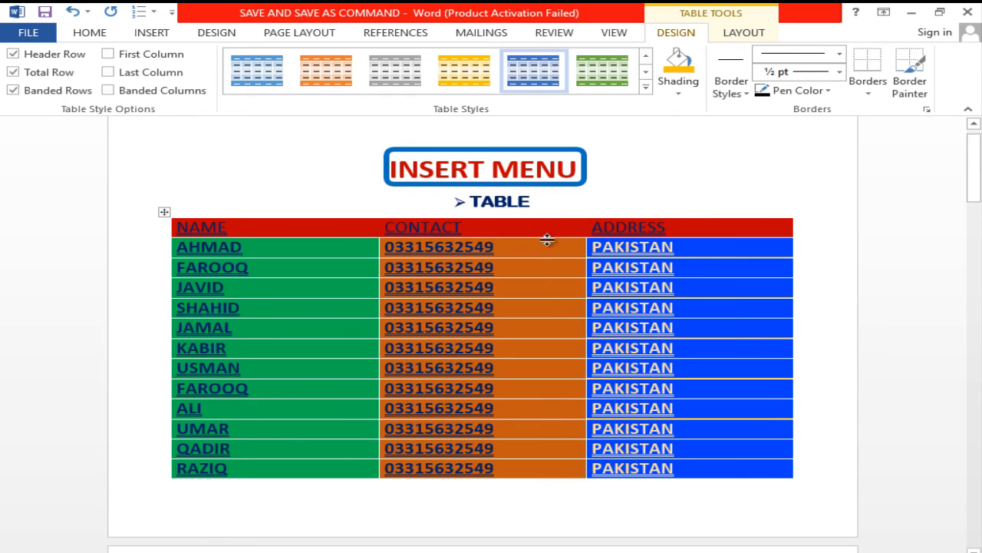
pyautogui.click(564, 254)
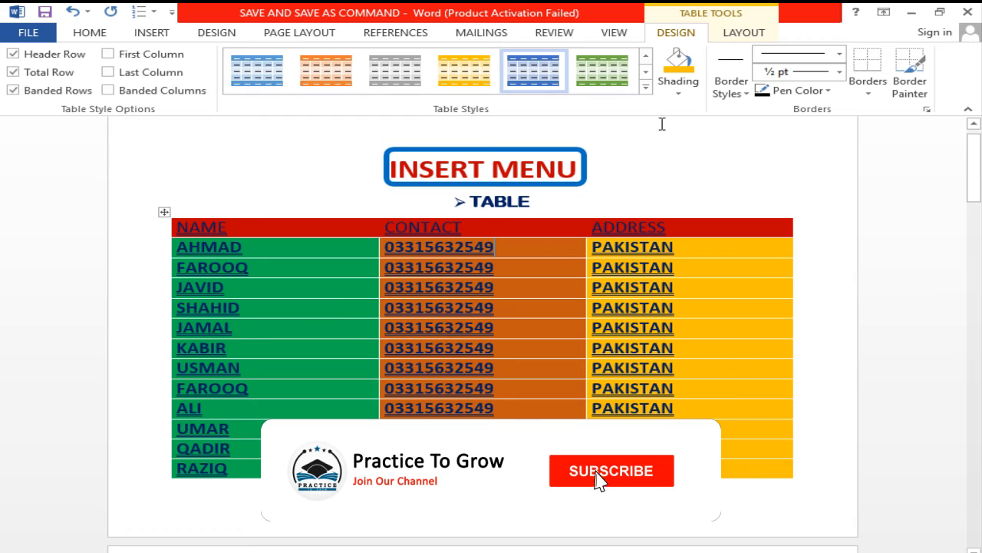
# - Choose a black double-line border style and paint it below the third data row across all three columns
pyautogui.click(733, 93)
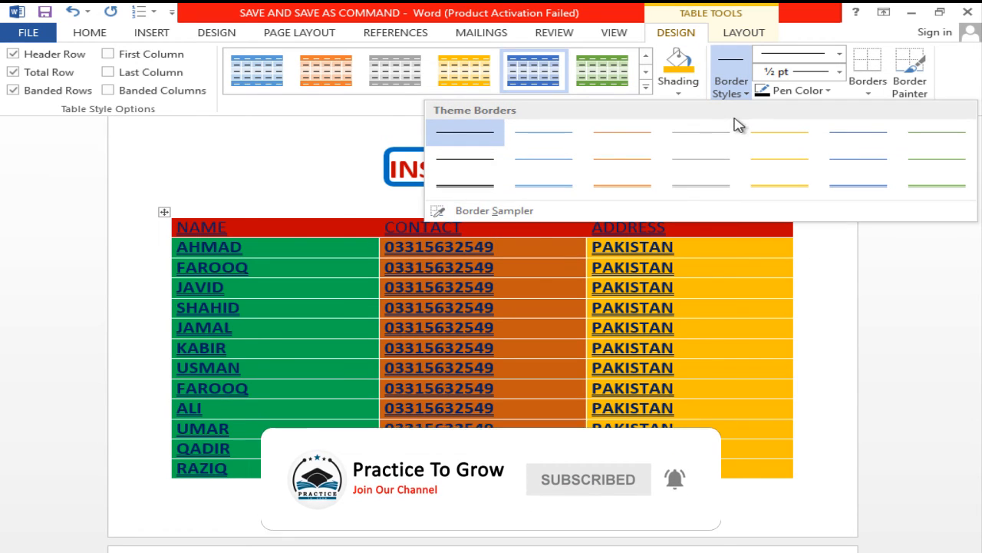
pyautogui.click(495, 192)
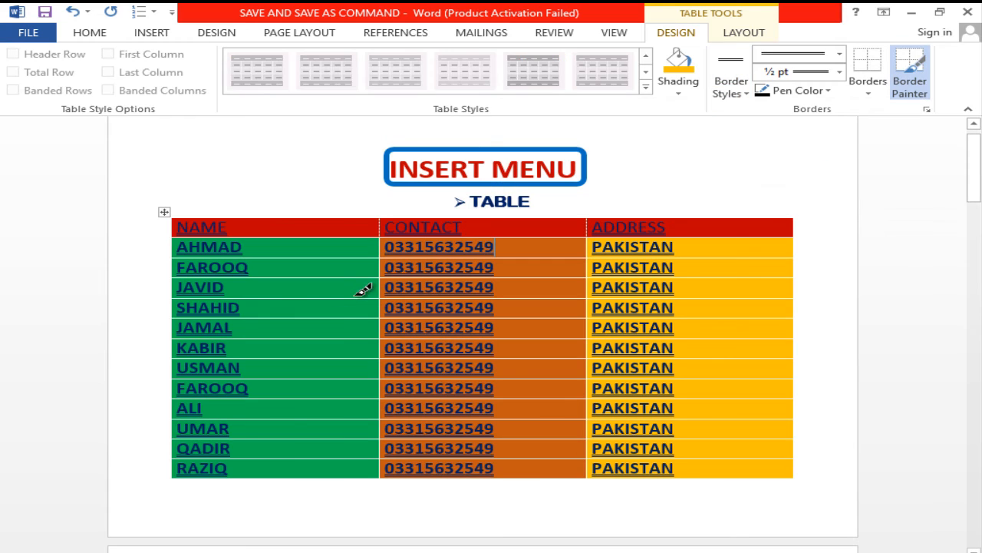
pyautogui.click(201, 297)
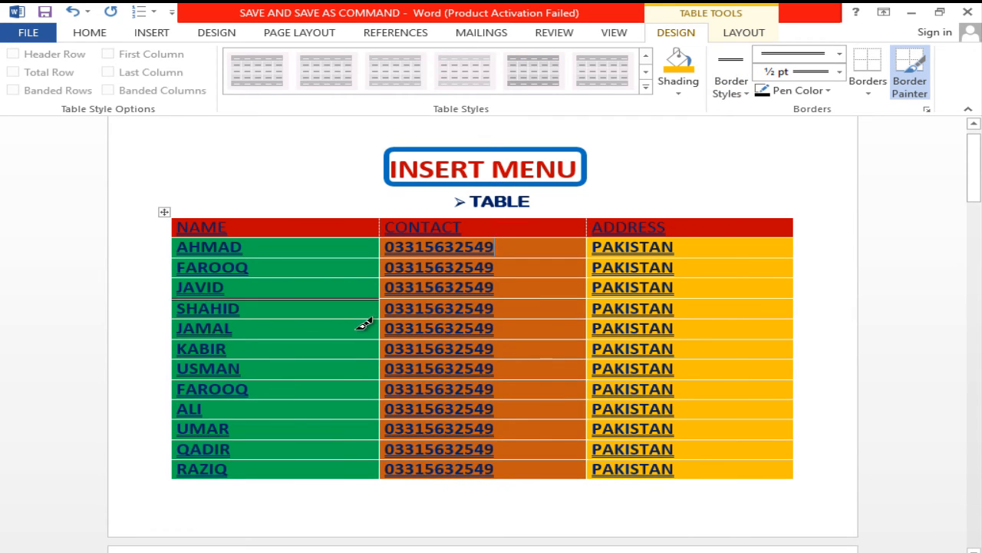
pyautogui.click(500, 297)
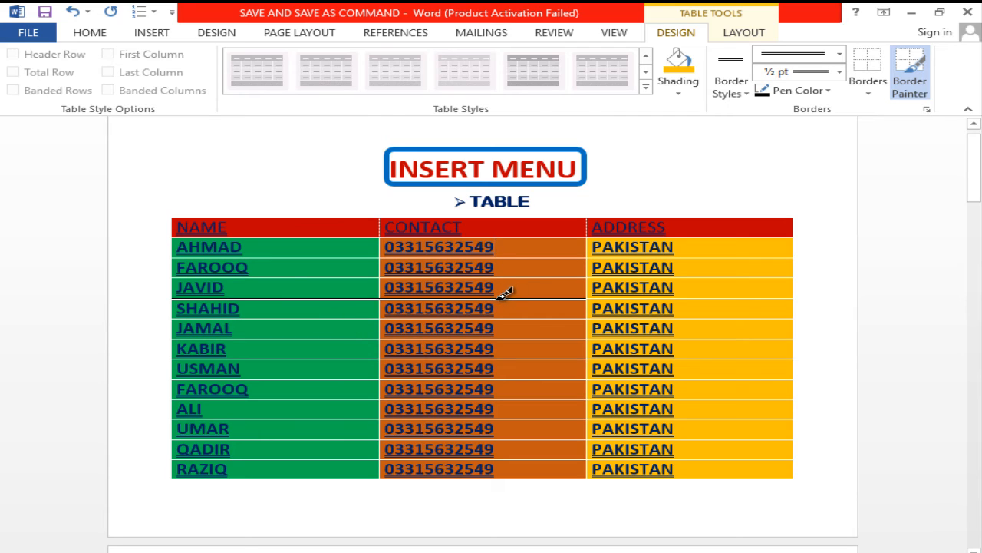
pyautogui.click(700, 297)
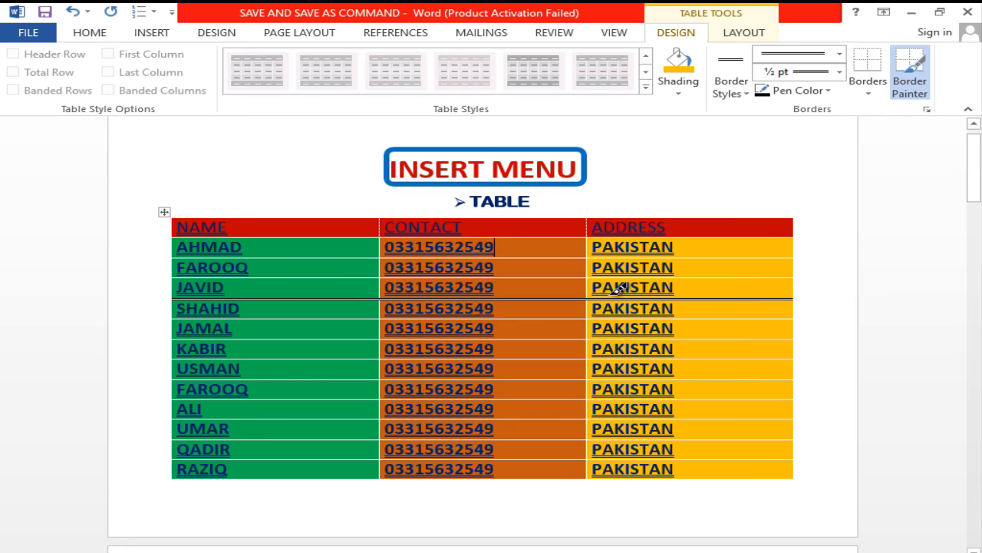
# - Set the border line style to a 3 pt thick-and-thin double line and paint it below the fifth data row's ADDRESS cell
pyautogui.click(841, 55)
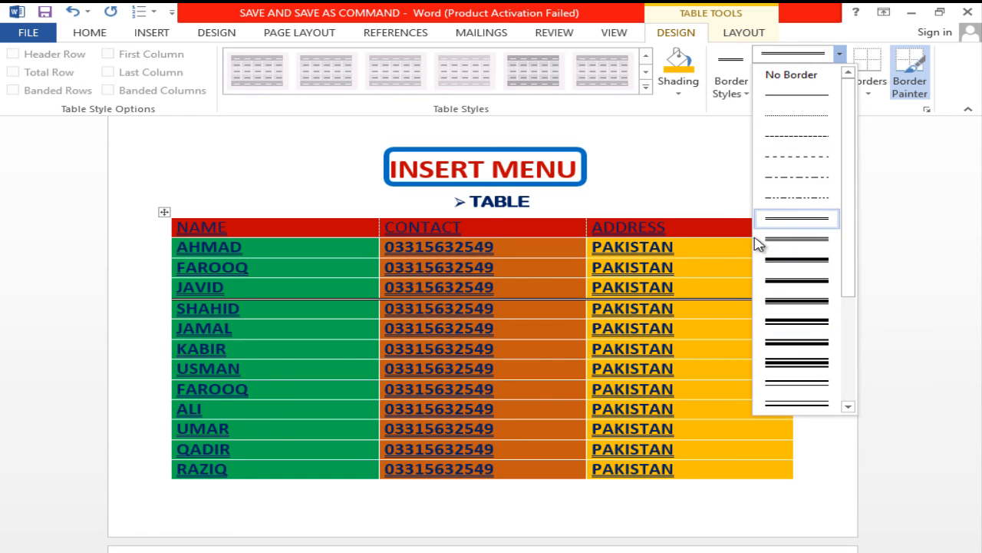
pyautogui.click(784, 260)
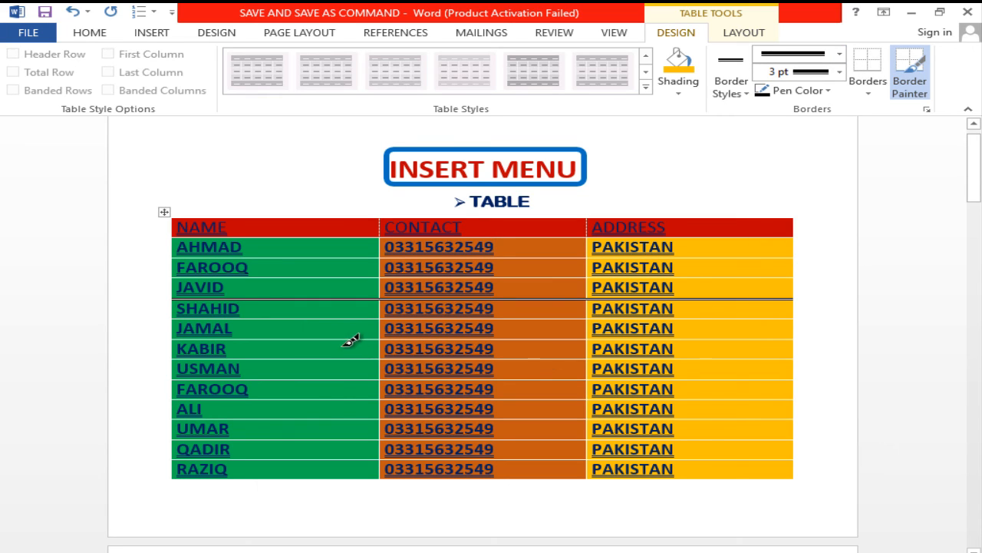
pyautogui.click(706, 338)
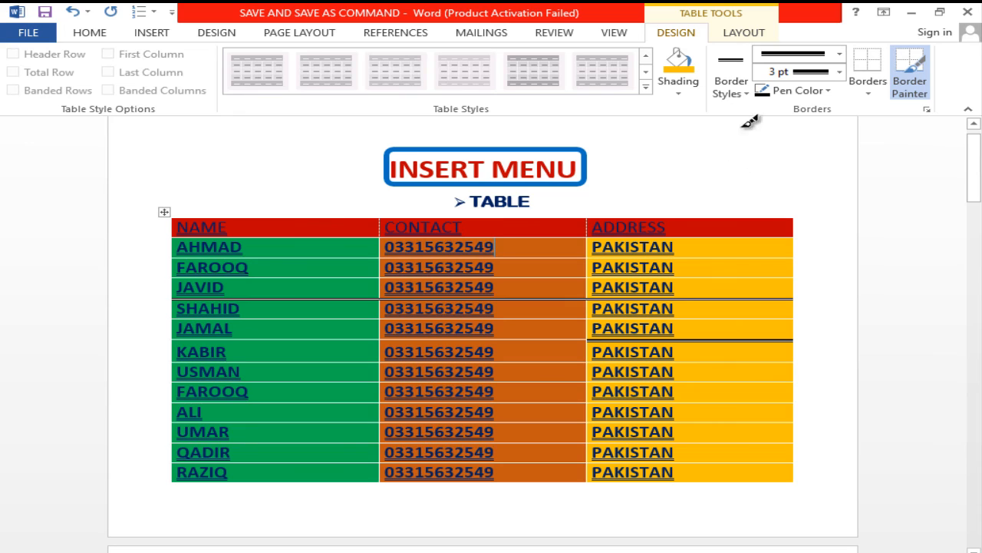
# - Set the pen color to standard red and paint the 3 pt double-line border below the second data row's ADDRESS cell
pyautogui.click(838, 72)
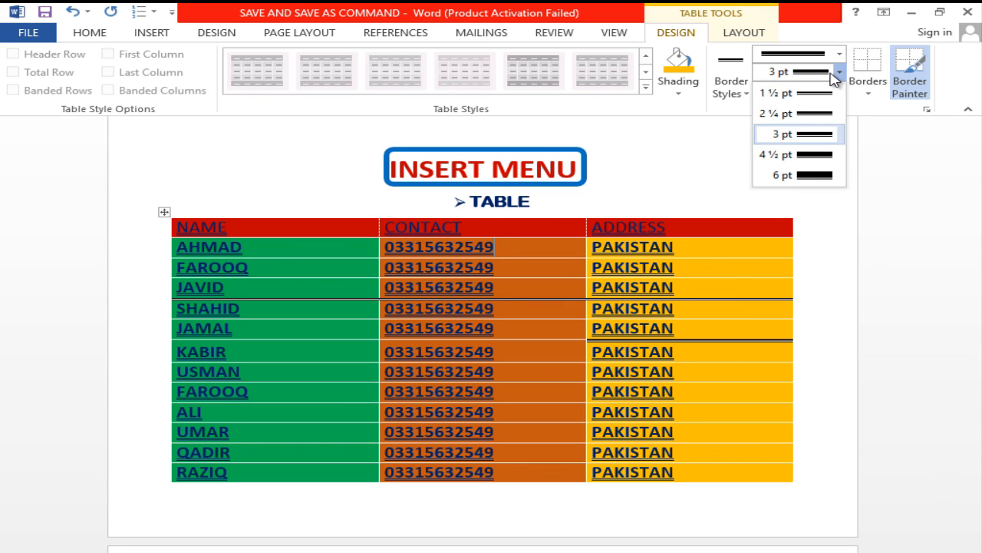
pyautogui.click(835, 74)
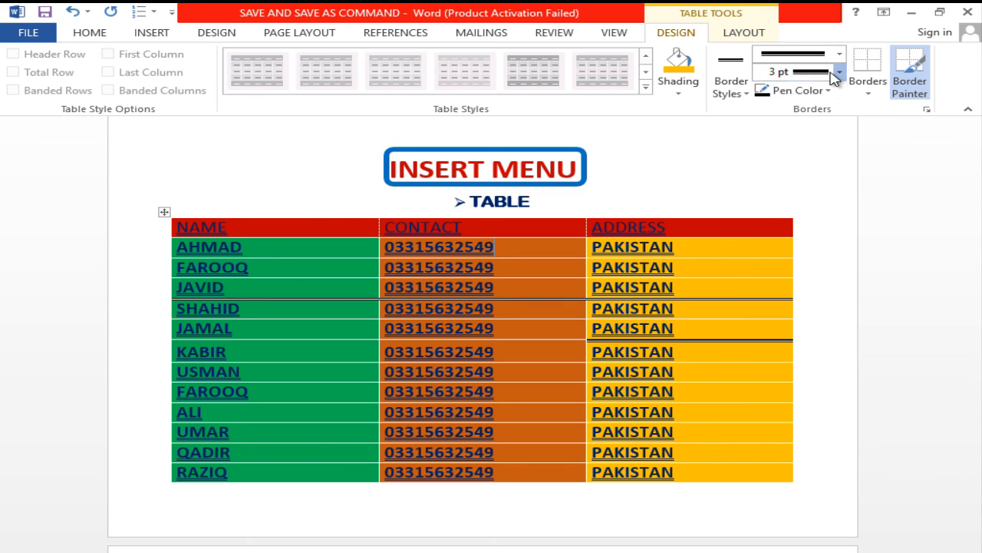
pyautogui.click(798, 92)
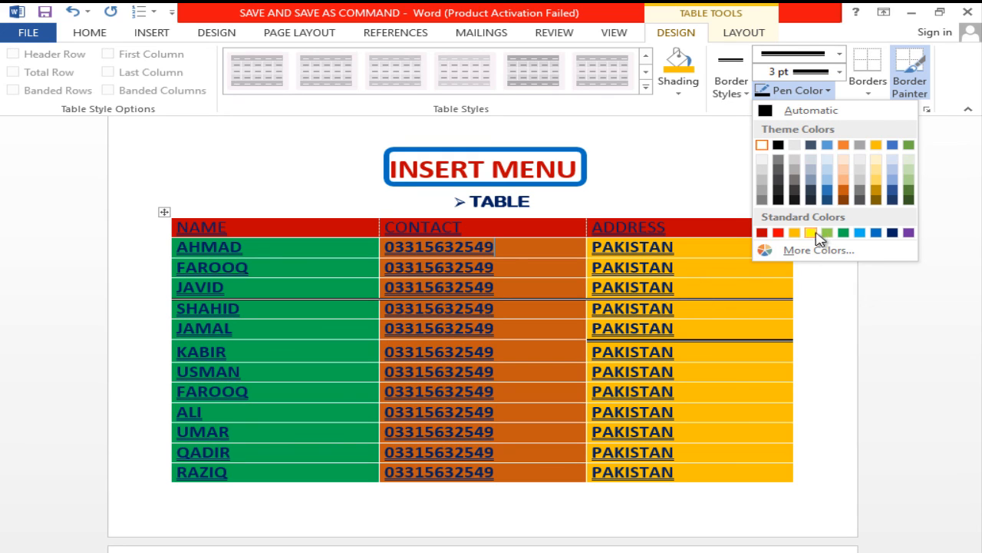
pyautogui.click(778, 232)
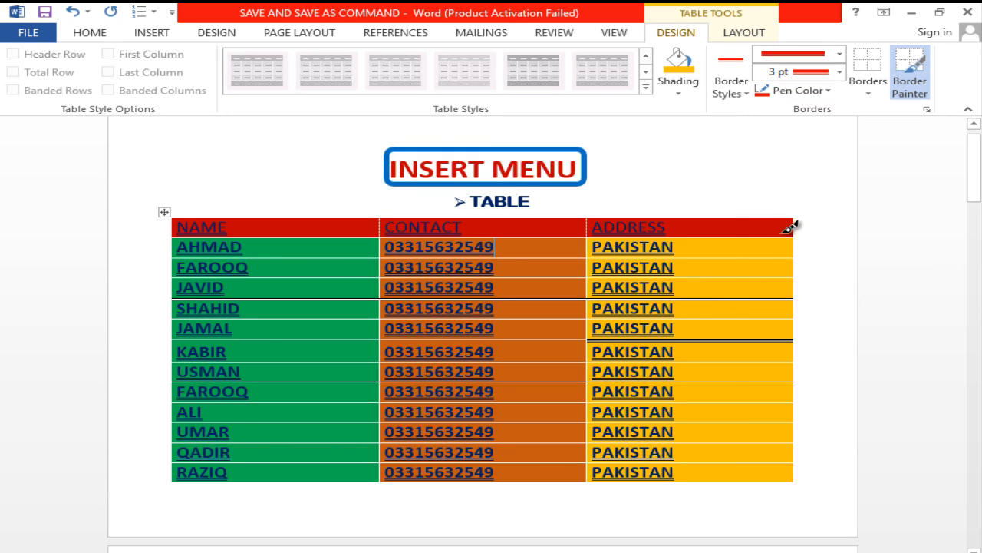
pyautogui.click(744, 277)
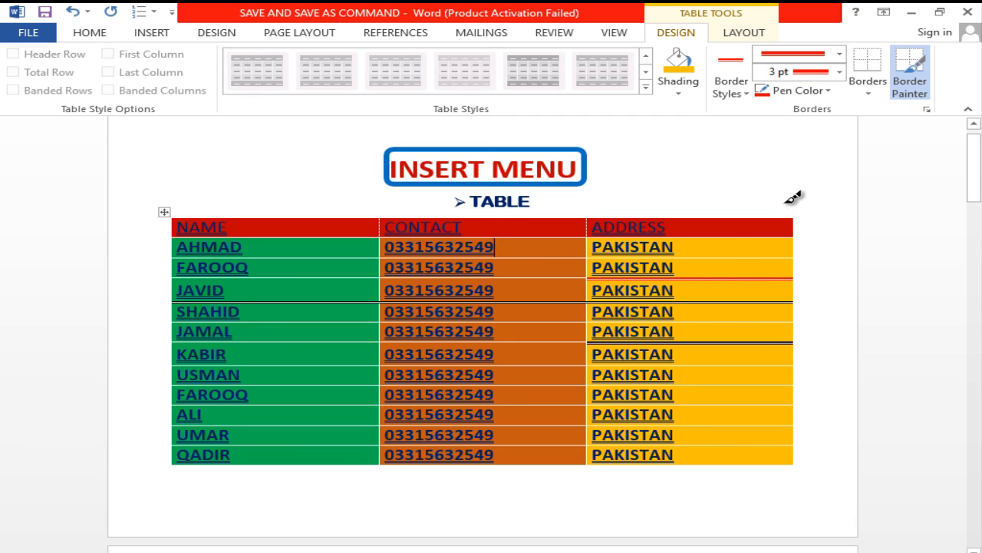
# - Check the available border placement options, and switch the Border Painter off and back on
pyautogui.click(865, 92)
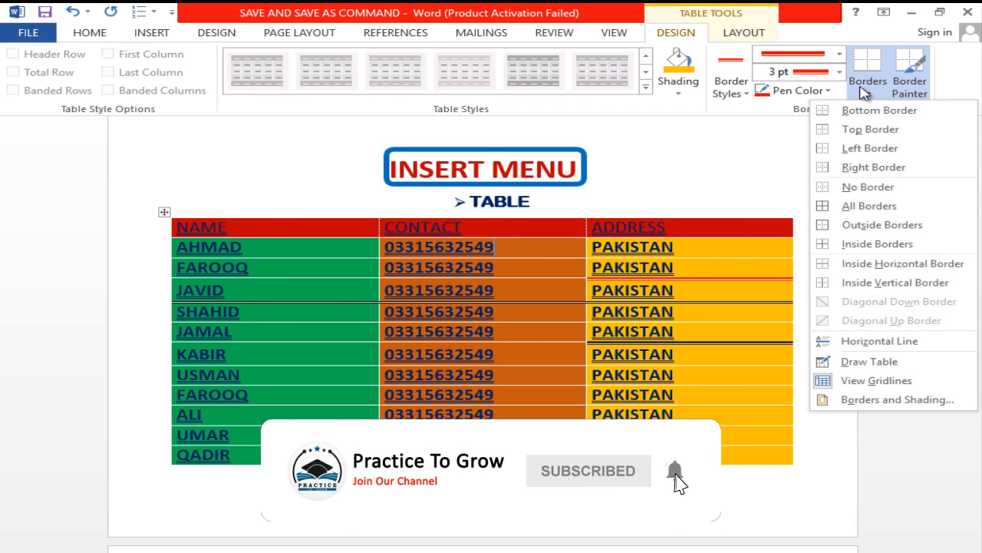
pyautogui.click(913, 79)
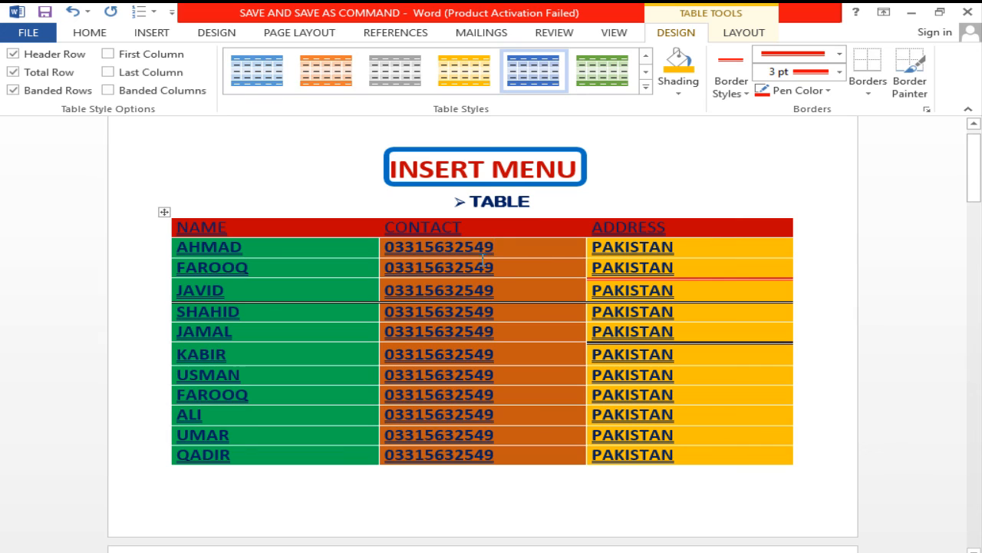
pyautogui.click(919, 69)
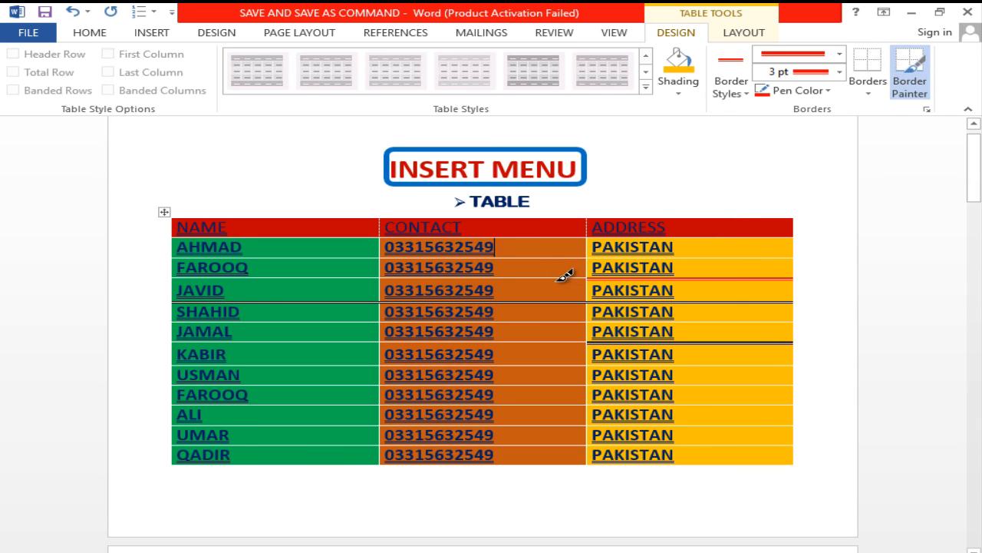